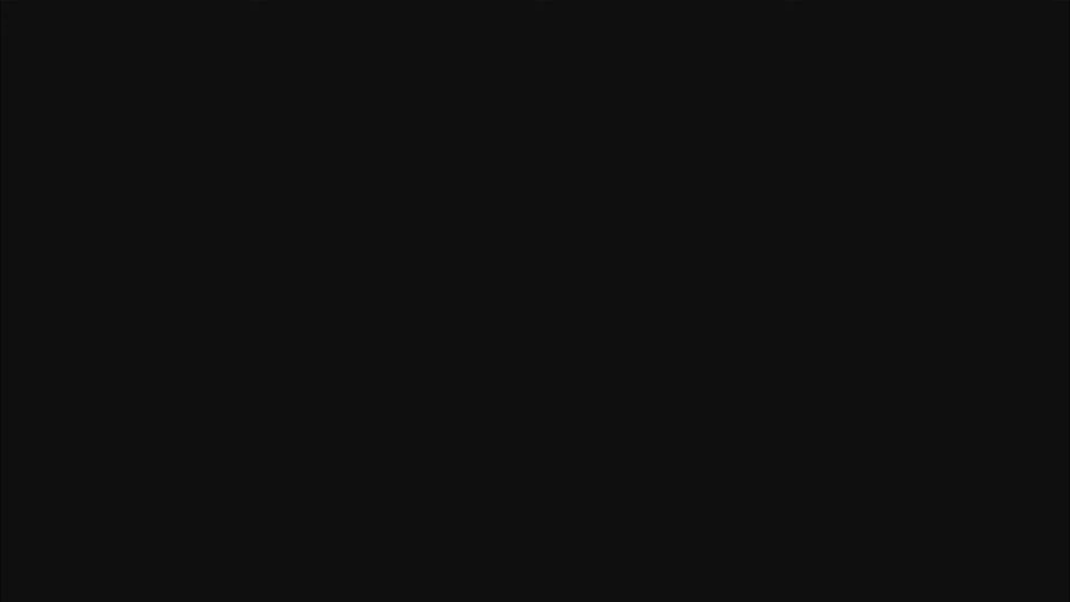
# - Create a new event named A&B in the Untitled library
pyautogui.press('Escape')
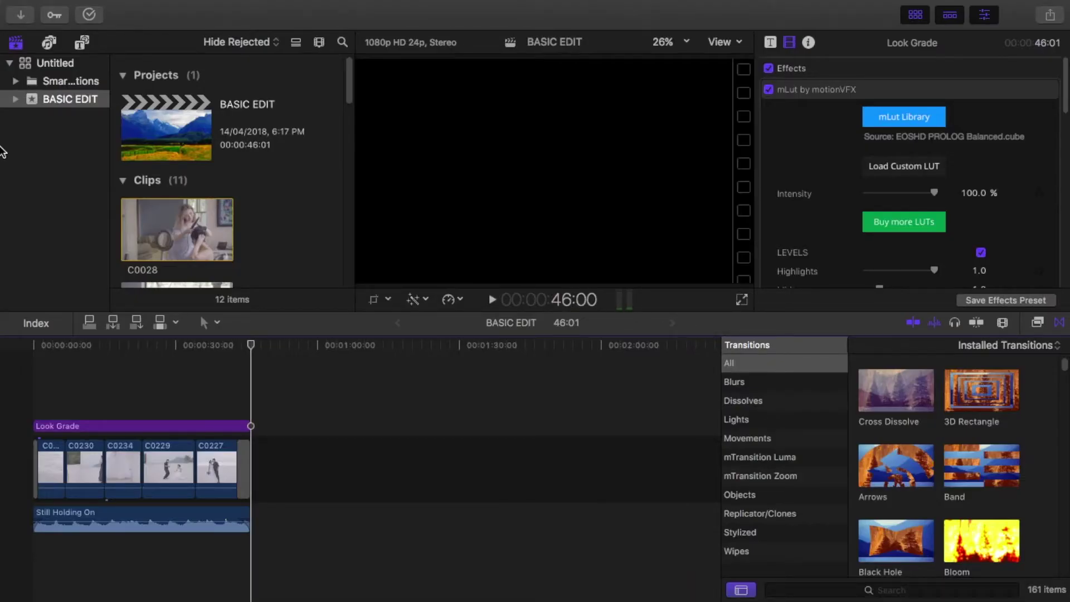
pyautogui.click(51, 151)
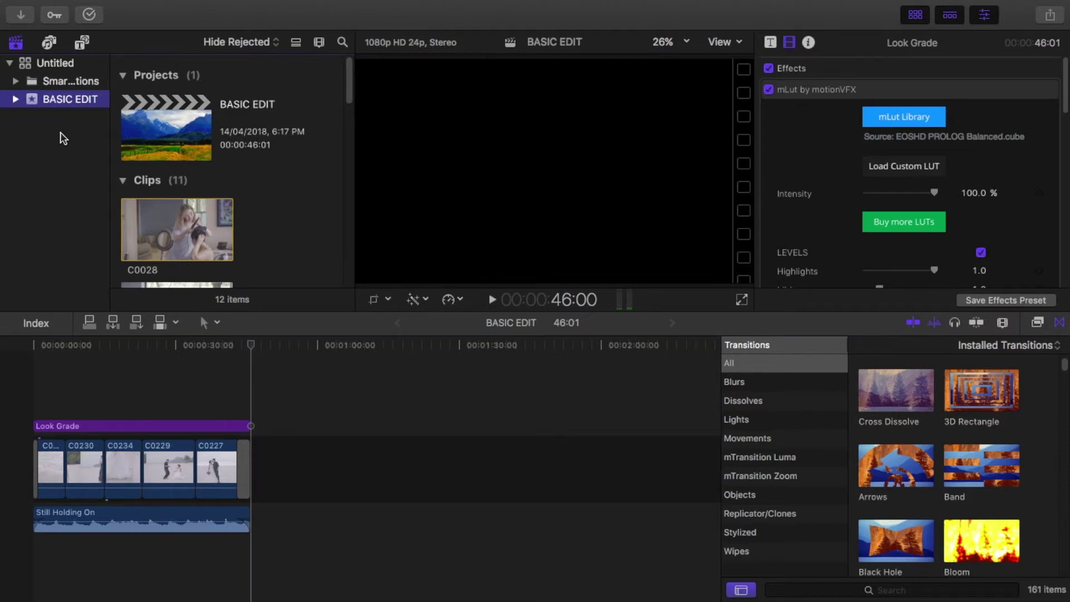
pyautogui.rightClick(64, 139)
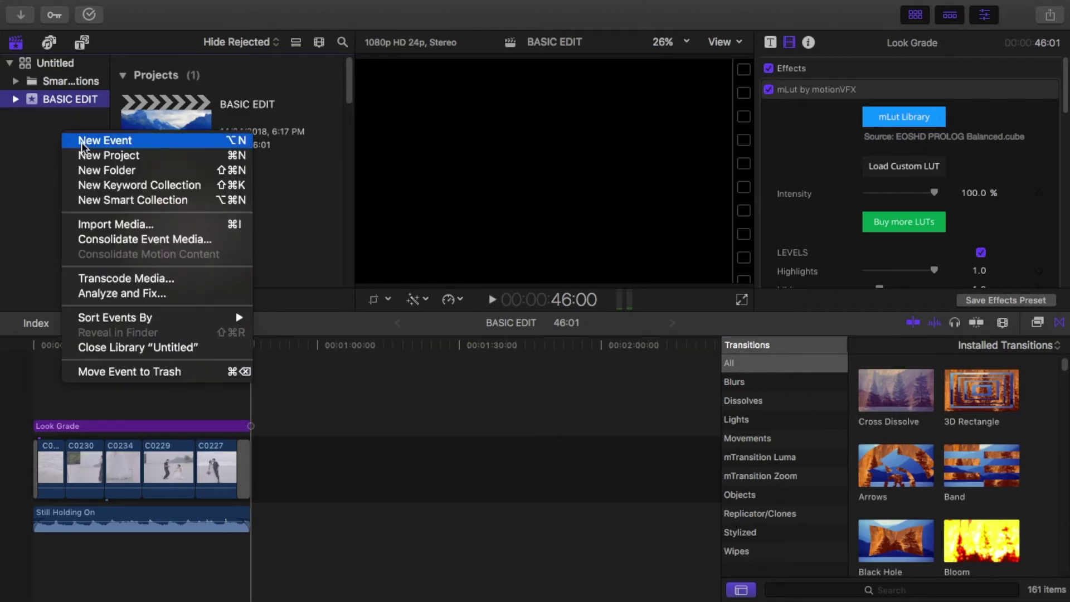
pyautogui.click(83, 141)
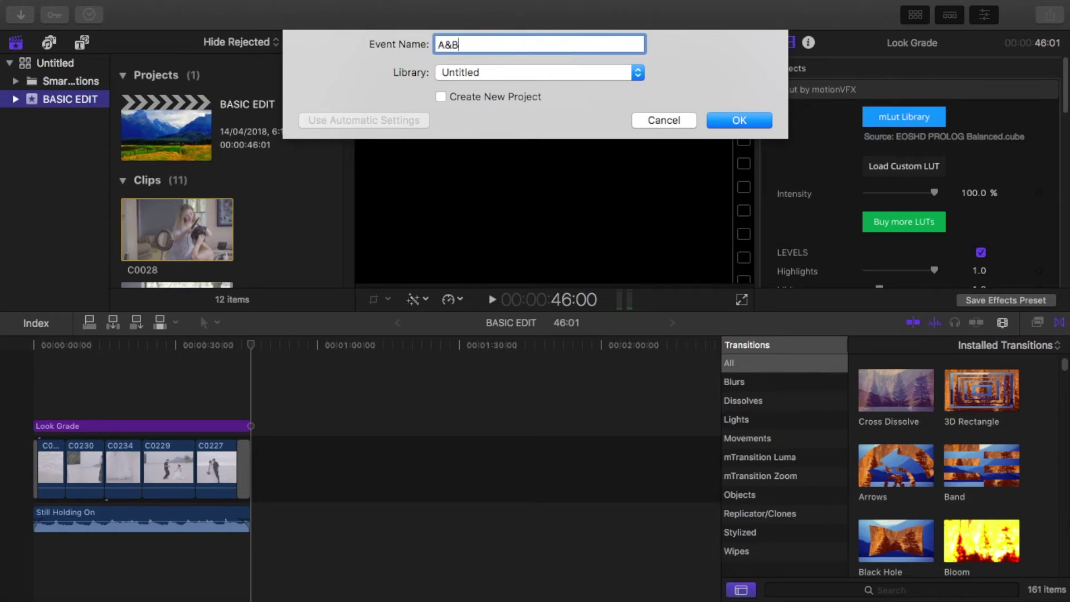
pyautogui.click(750, 121)
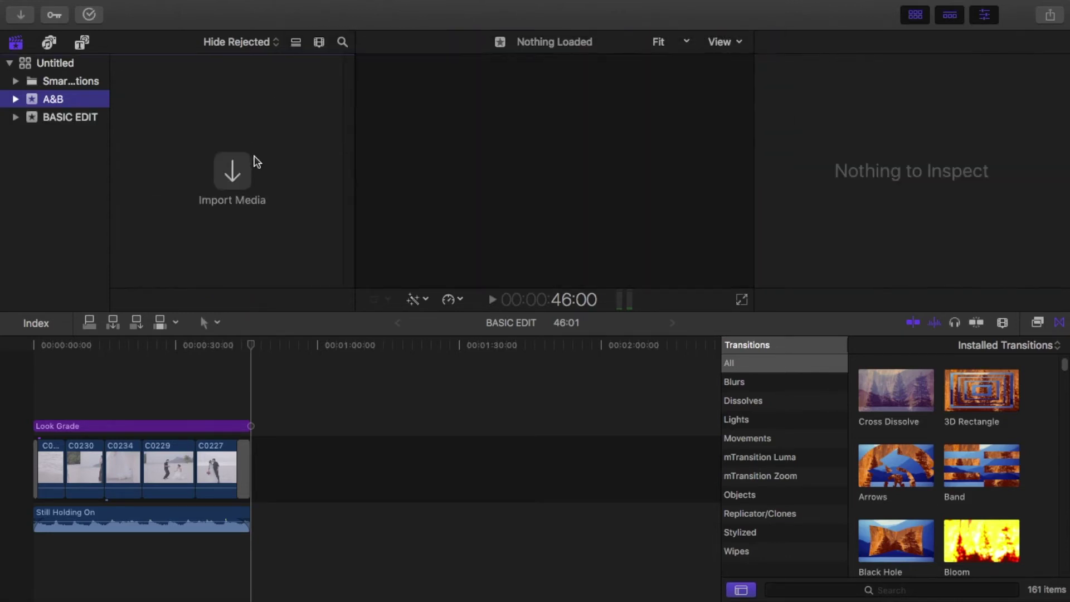
# - Import all the MP4 clips from the BASIC EDIT folder in Pictures into the A&B event
pyautogui.click(232, 177)
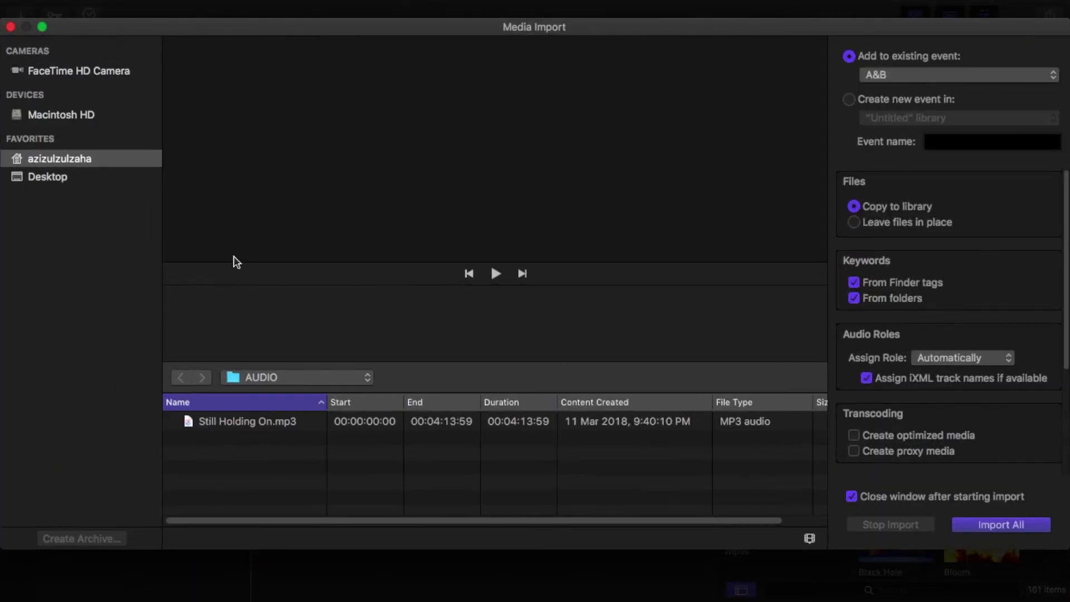
pyautogui.click(279, 380)
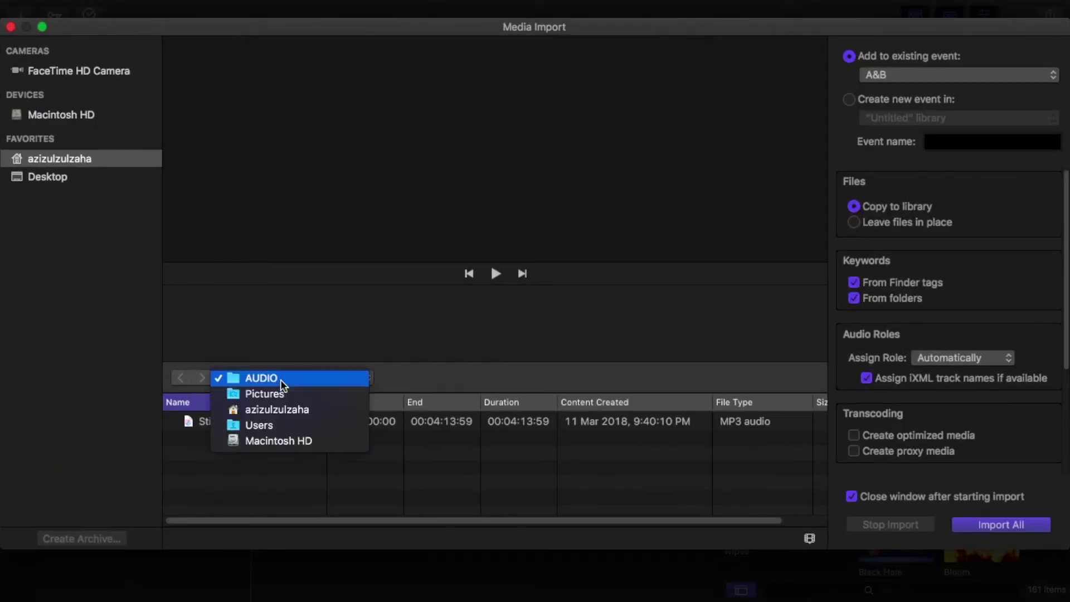
pyautogui.click(275, 393)
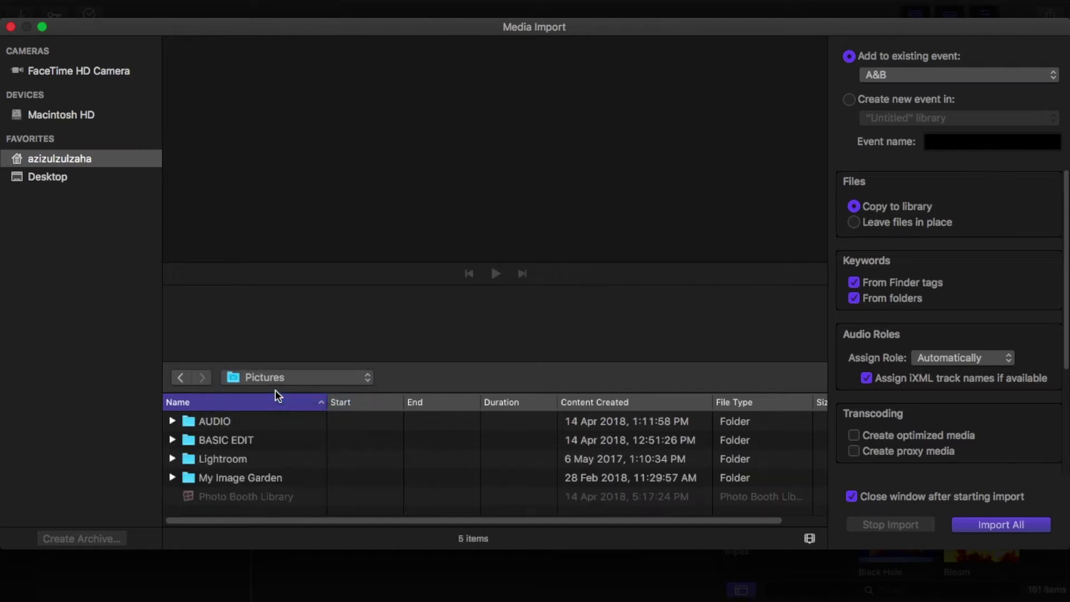
pyautogui.doubleClick(229, 442)
pyautogui.click(252, 426)
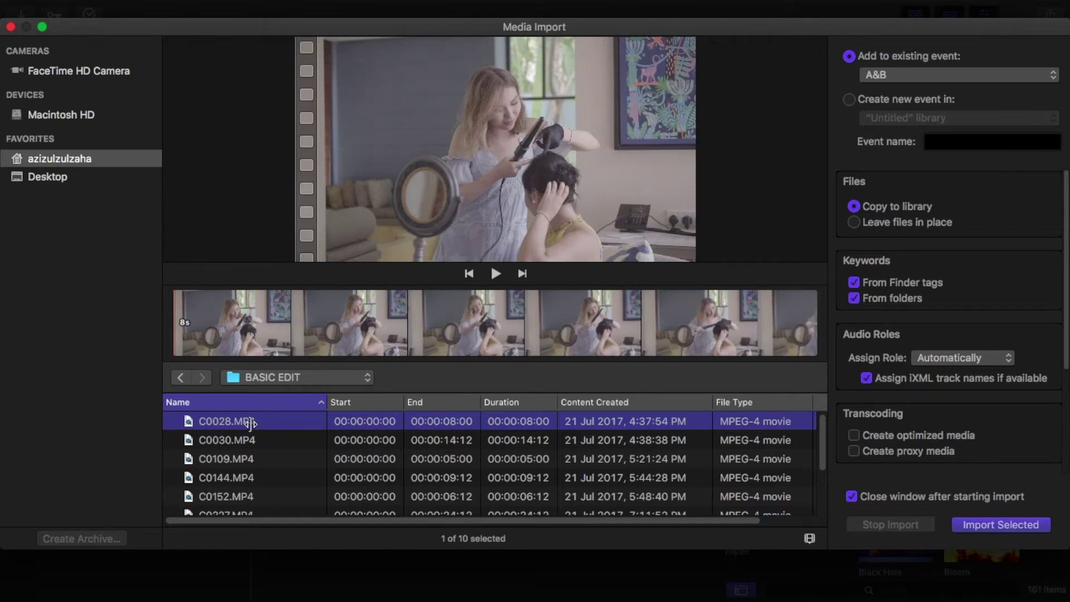
pyautogui.press('super+a')
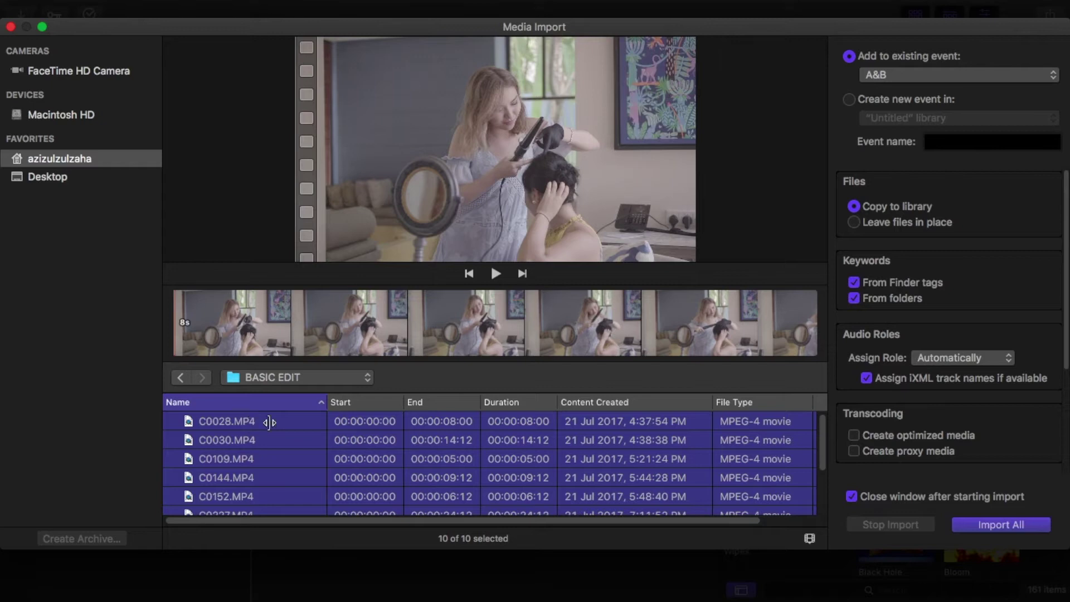
pyautogui.click(1016, 525)
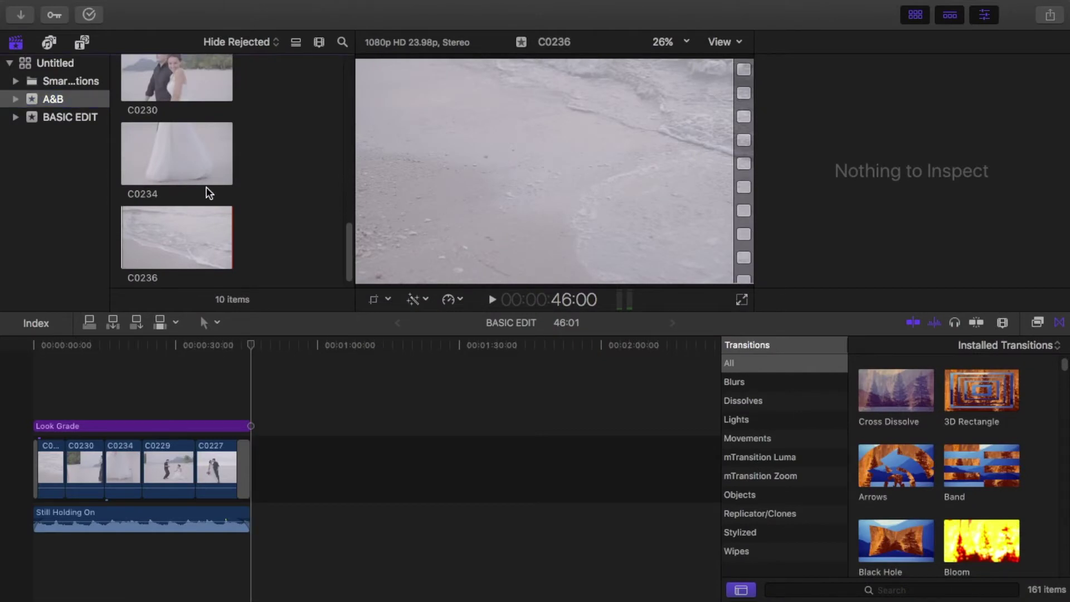
# - Import the song Still Holding On.mp3 from the AUDIO folder in Pictures into the A&B event
pyautogui.click(79, 100)
pyautogui.scroll(10, 249, 157)
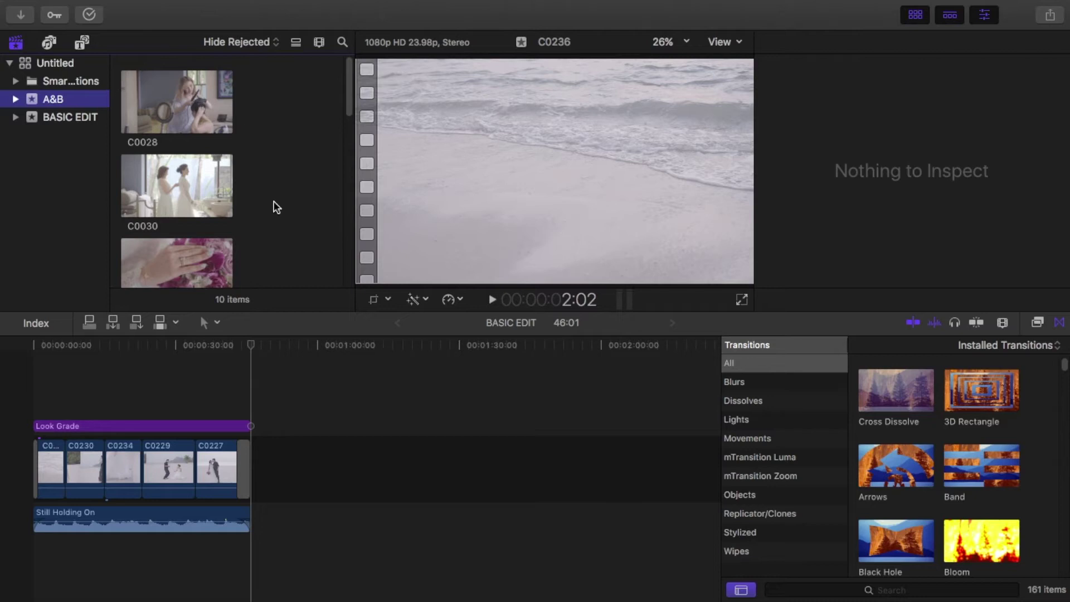
pyautogui.scroll(-10, 273, 207)
pyautogui.rightClick(273, 206)
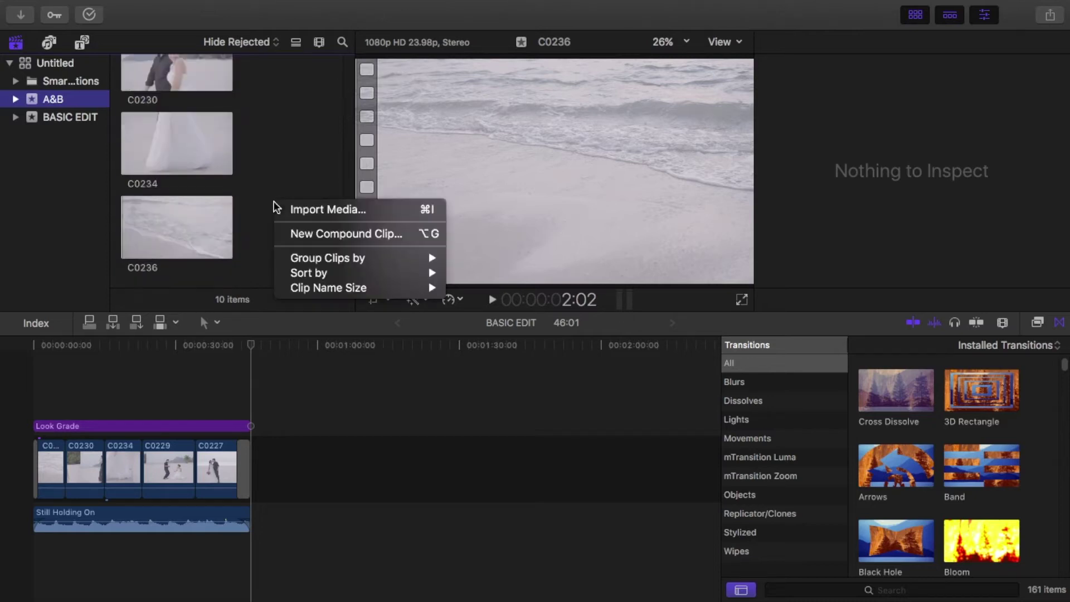
pyautogui.click(287, 210)
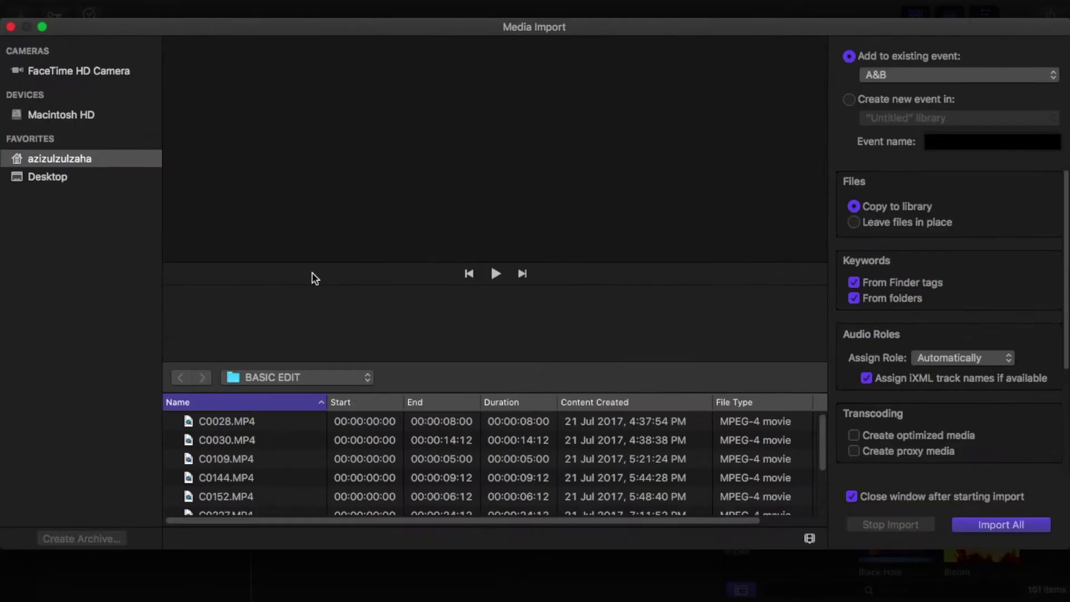
pyautogui.click(282, 380)
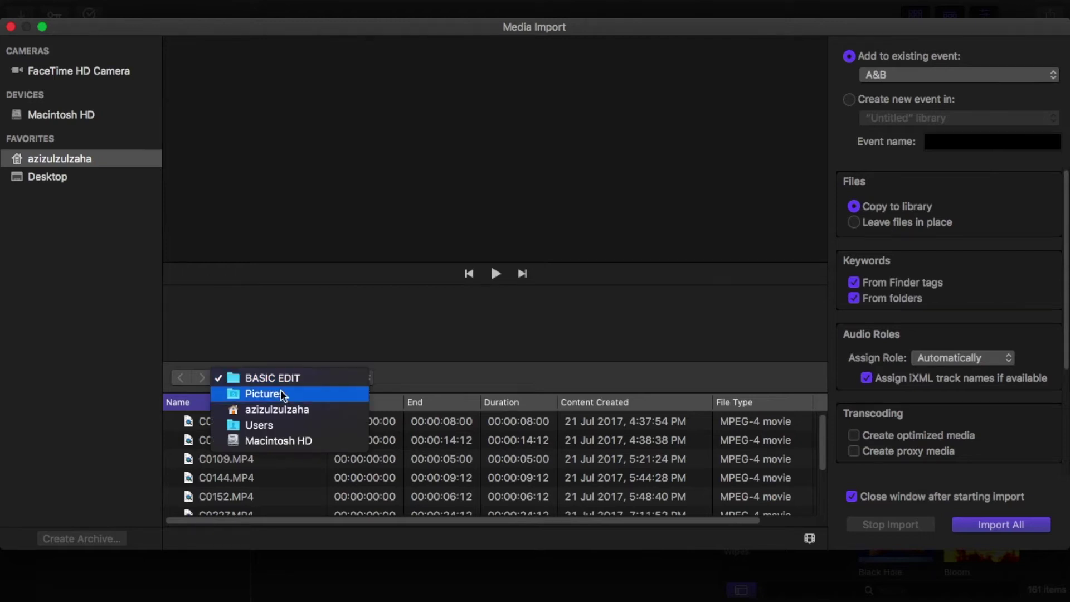
pyautogui.click(281, 392)
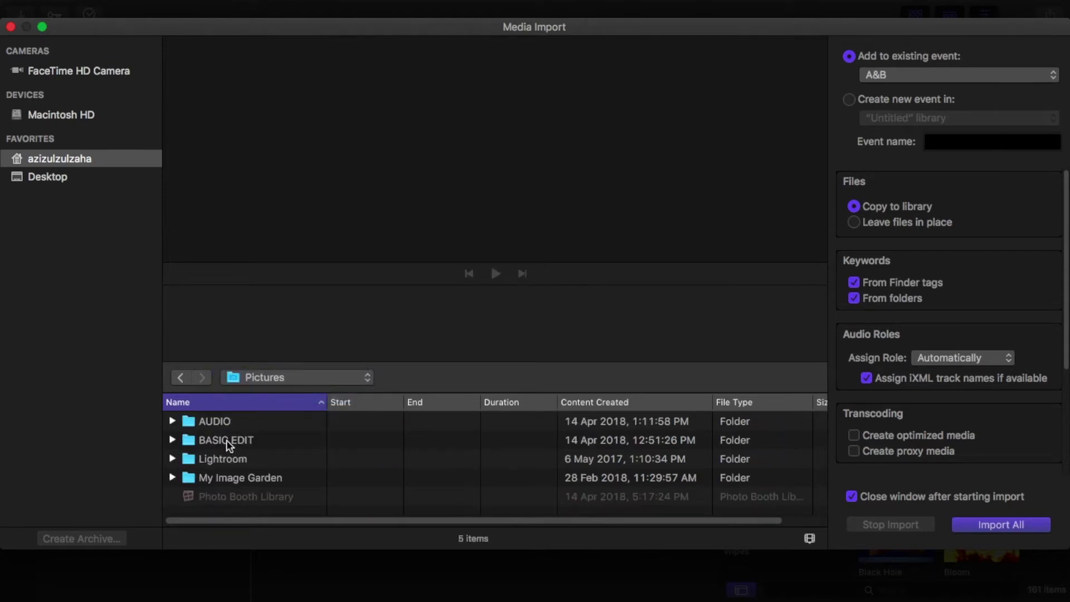
pyautogui.doubleClick(219, 426)
pyautogui.click(253, 424)
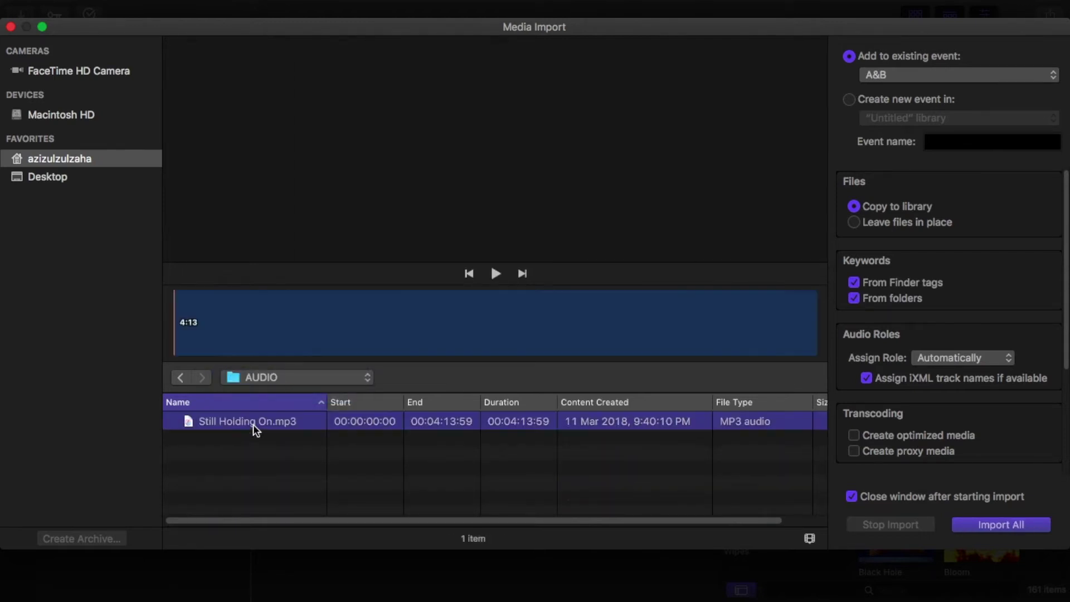
pyautogui.click(980, 522)
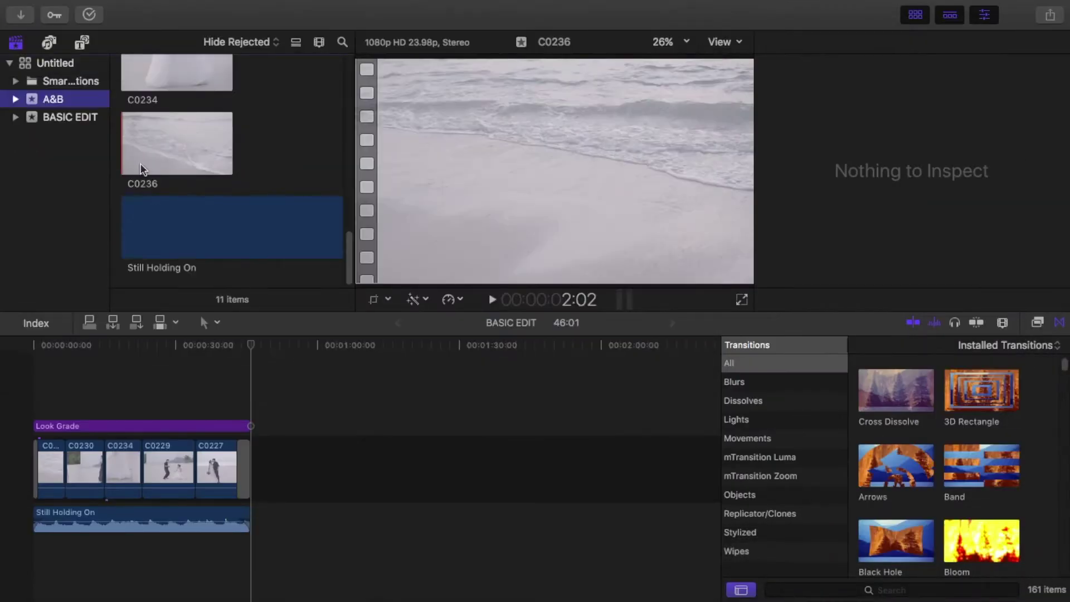
pyautogui.scroll(5, 188, 153)
pyautogui.scroll(5, 188, 154)
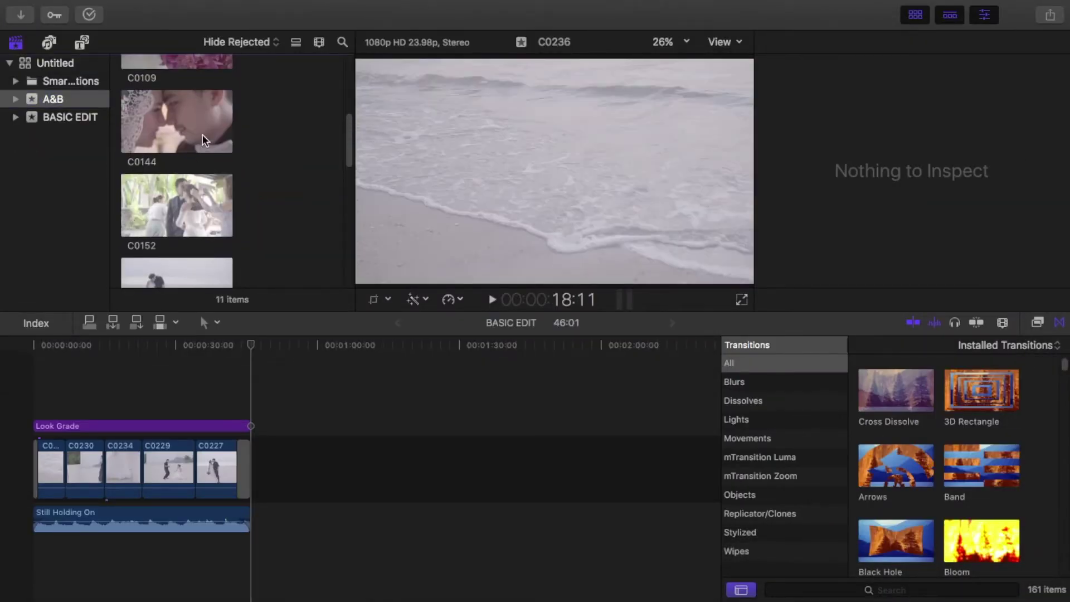
pyautogui.rightClick(284, 96)
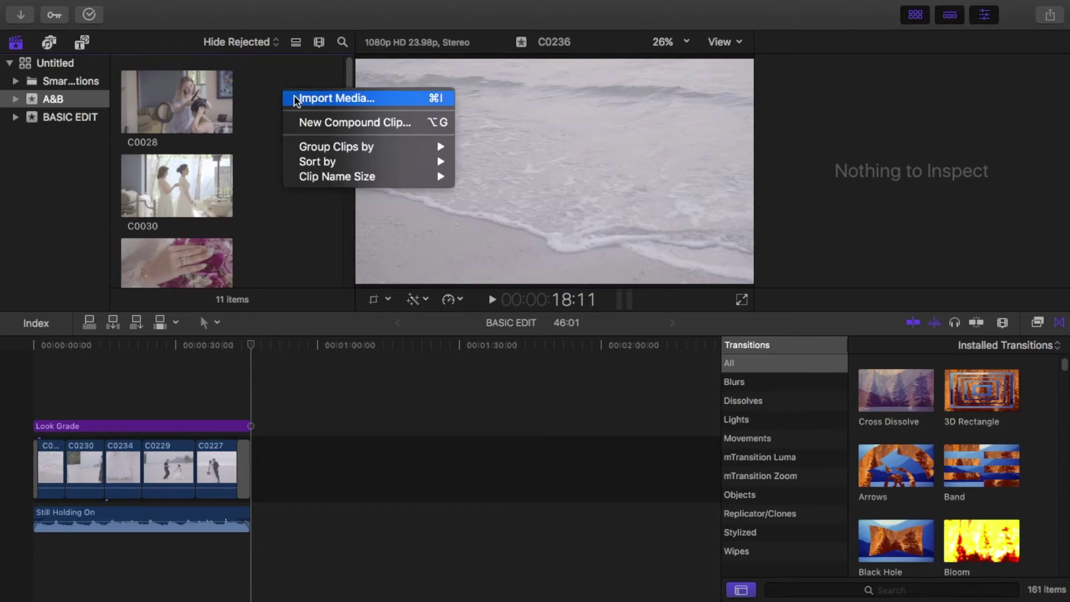
pyautogui.click(245, 75)
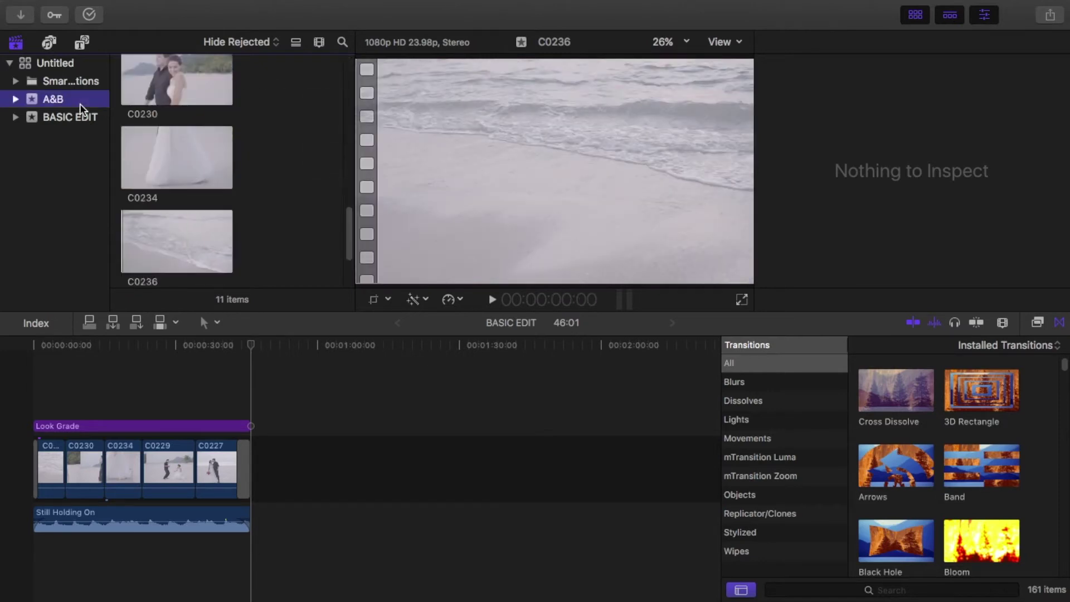
# - Create a new project named "A&B teaser" in the A&B event
pyautogui.rightClick(81, 103)
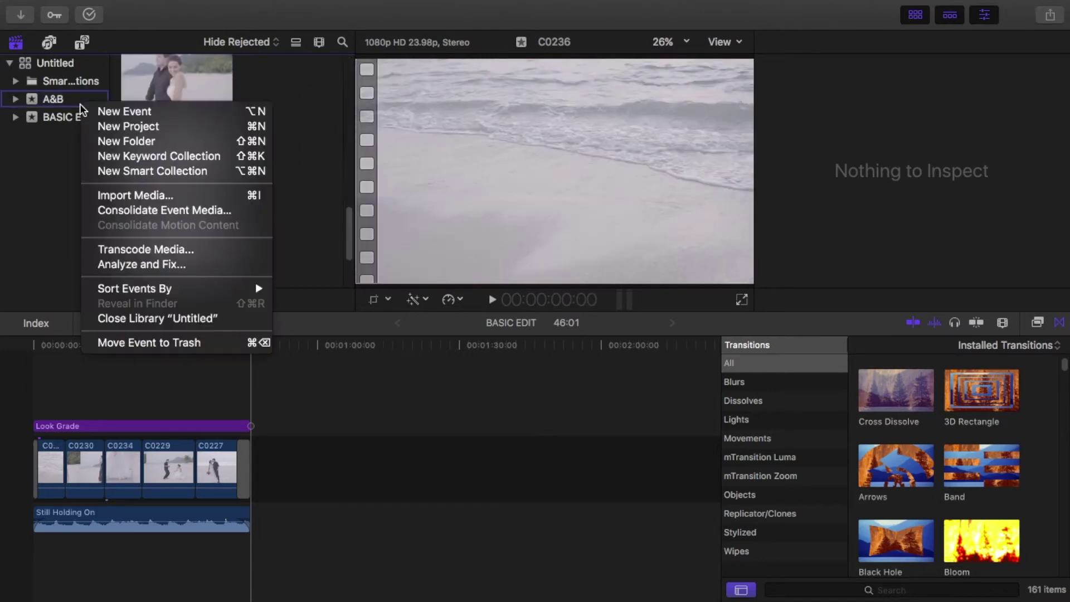
pyautogui.click(113, 127)
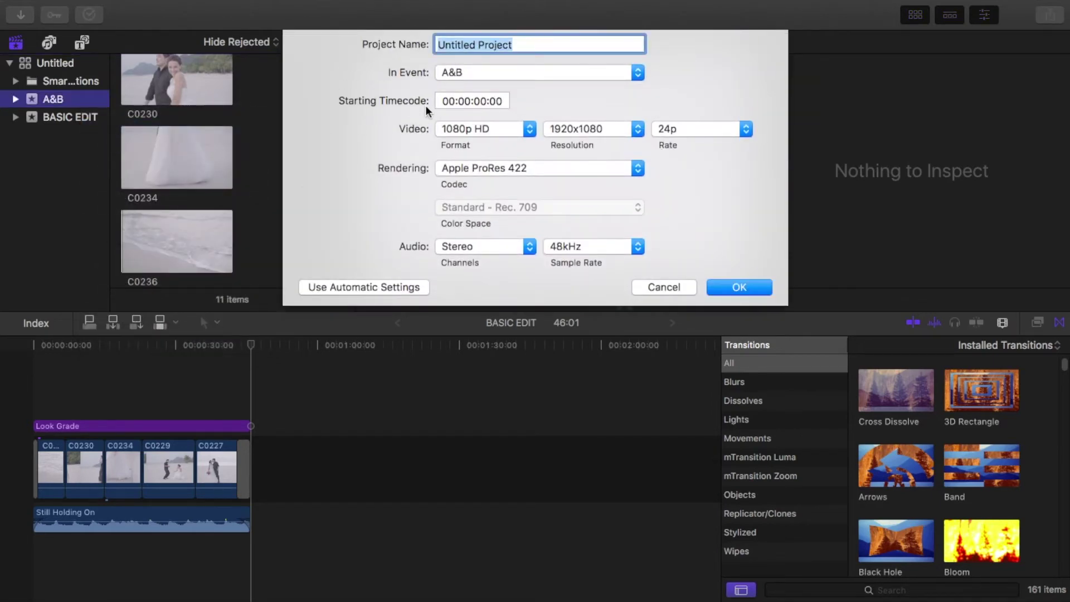
pyautogui.write('A&B teaser')
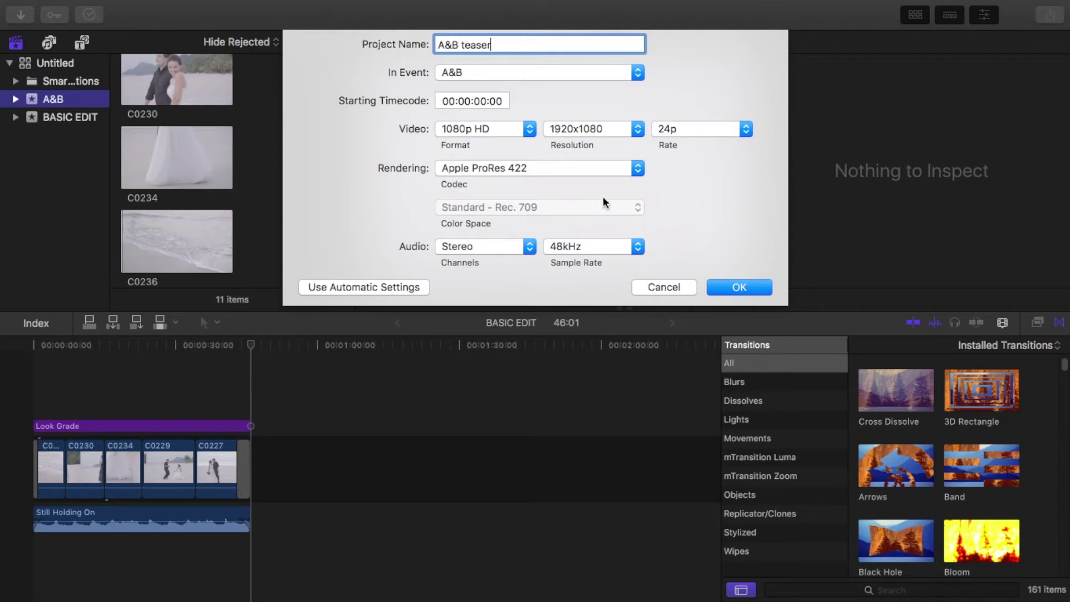
pyautogui.click(741, 287)
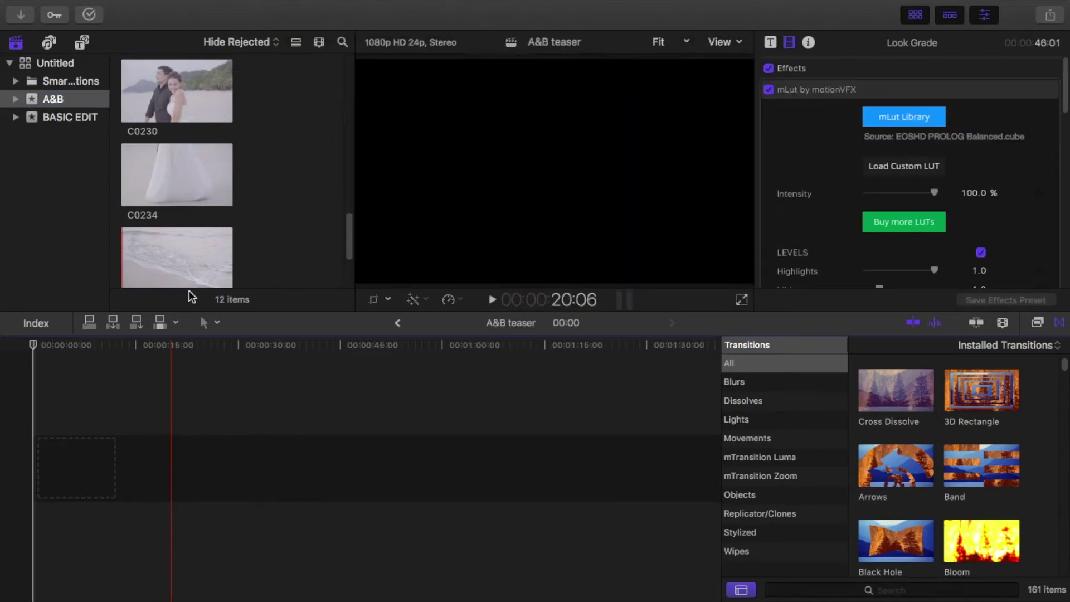
# - Place the beach wave clip C0236 at the start of the empty A&B teaser timeline
pyautogui.scroll(10, 209, 205)
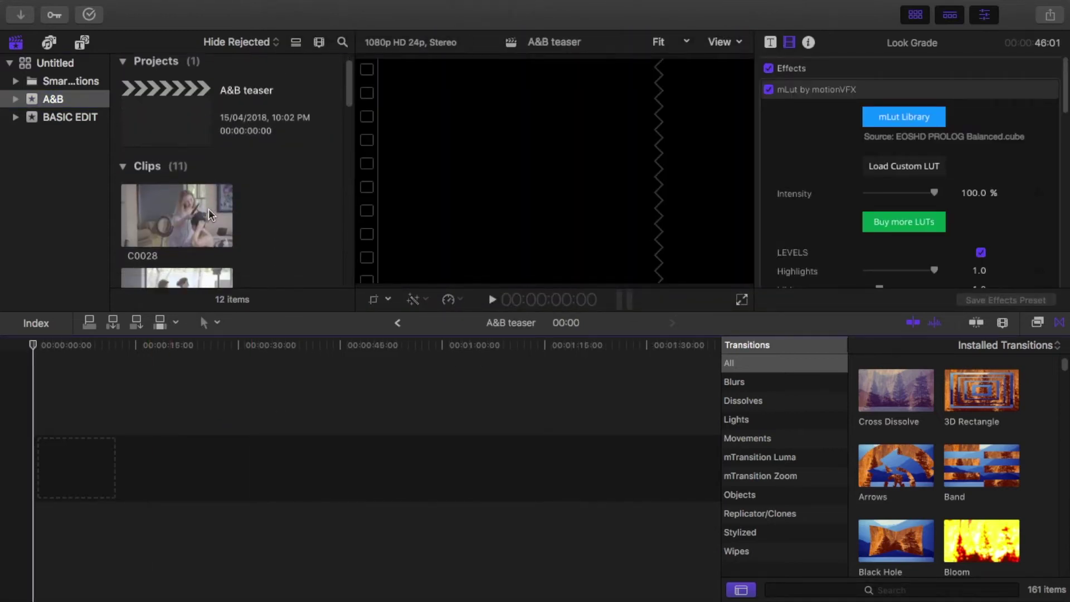
pyautogui.scroll(-10, 210, 211)
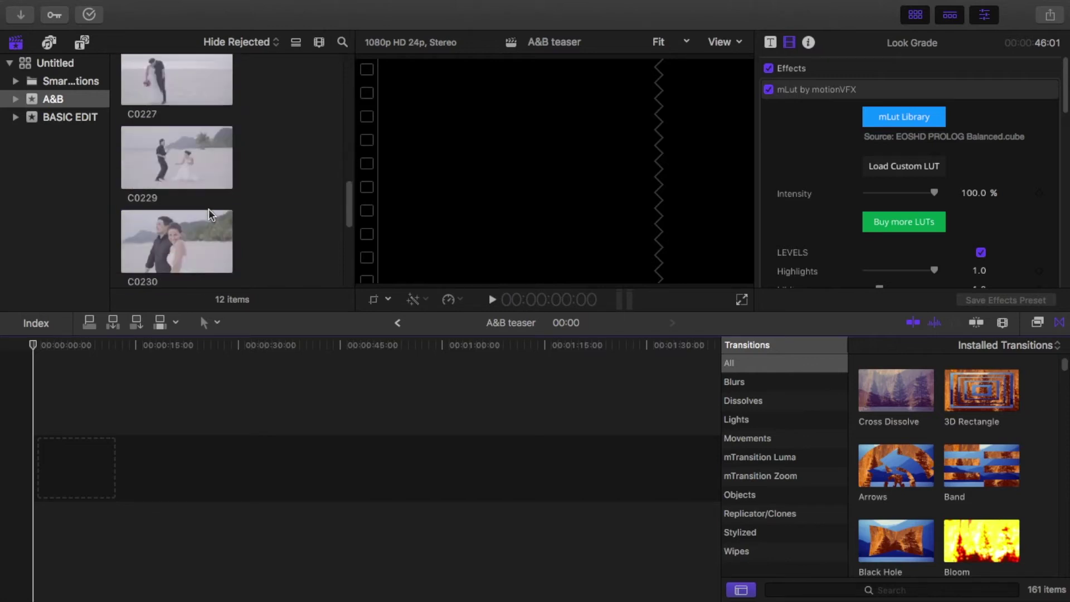
pyautogui.scroll(-5, 211, 214)
pyautogui.scroll(3, 206, 211)
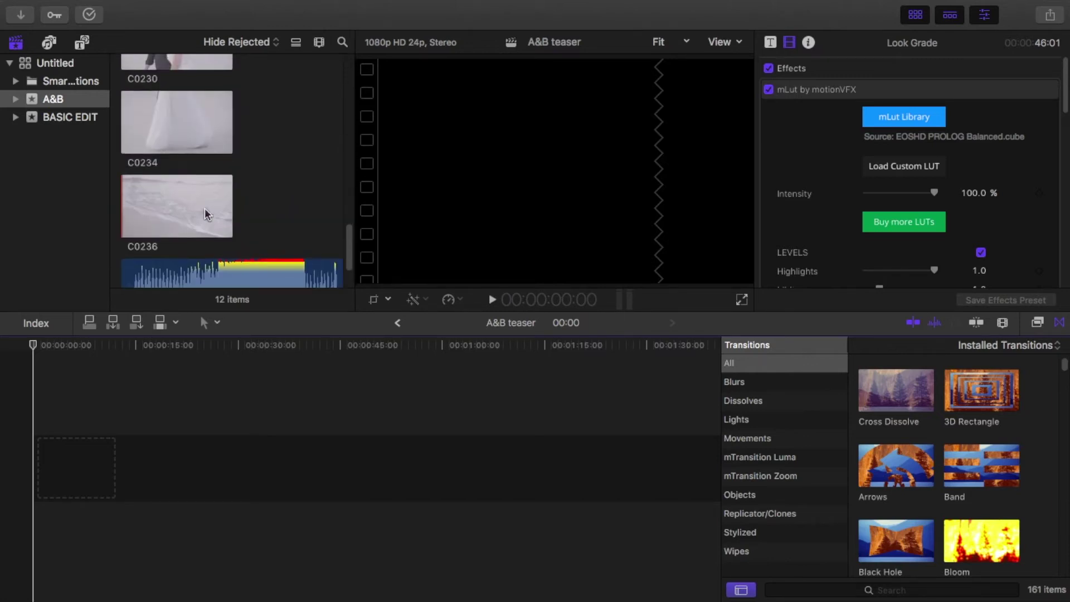
pyautogui.click(176, 204)
pyautogui.moveTo(162, 200); pyautogui.dragTo(112, 466)
pyautogui.click(220, 217)
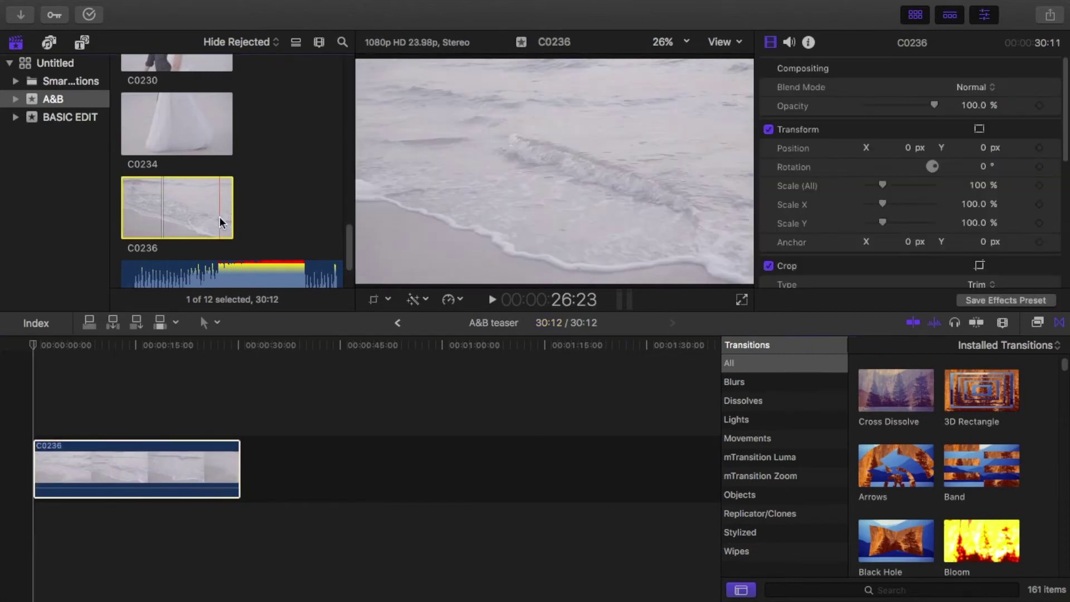
# - Append clips C0234, C0230 and C0229, in that order, after C0236 in the timeline
pyautogui.click(157, 121)
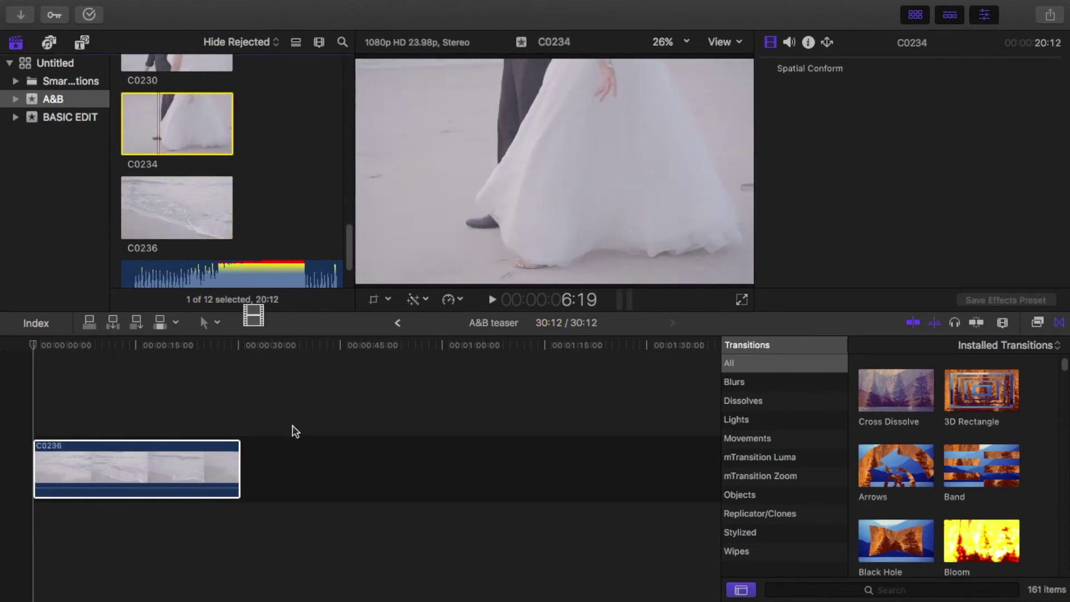
pyautogui.moveTo(295, 432); pyautogui.dragTo(262, 462)
pyautogui.scroll(3, 217, 188)
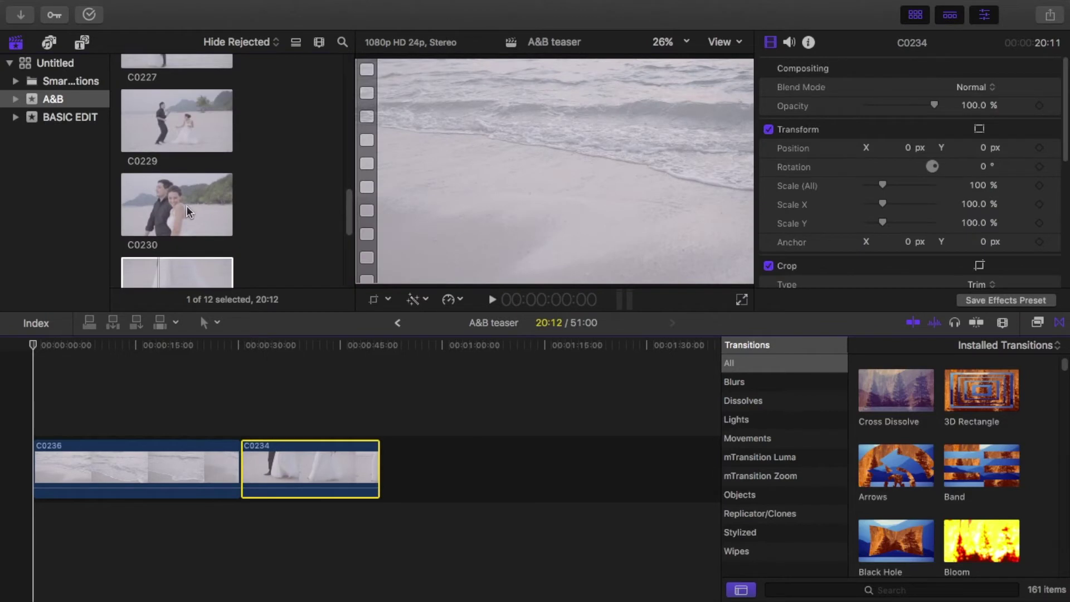
pyautogui.moveTo(187, 206); pyautogui.dragTo(407, 468)
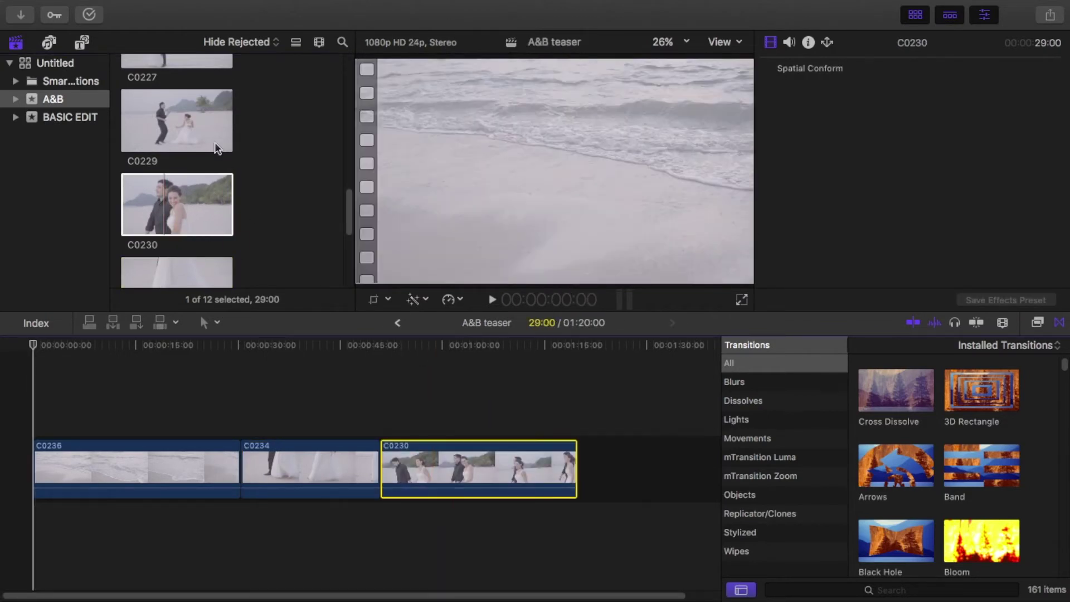
pyautogui.moveTo(160, 123); pyautogui.dragTo(629, 461)
# - Append clip C0227 after C0229 at the end of the timeline
pyautogui.moveTo(485, 594); pyautogui.dragTo(718, 592)
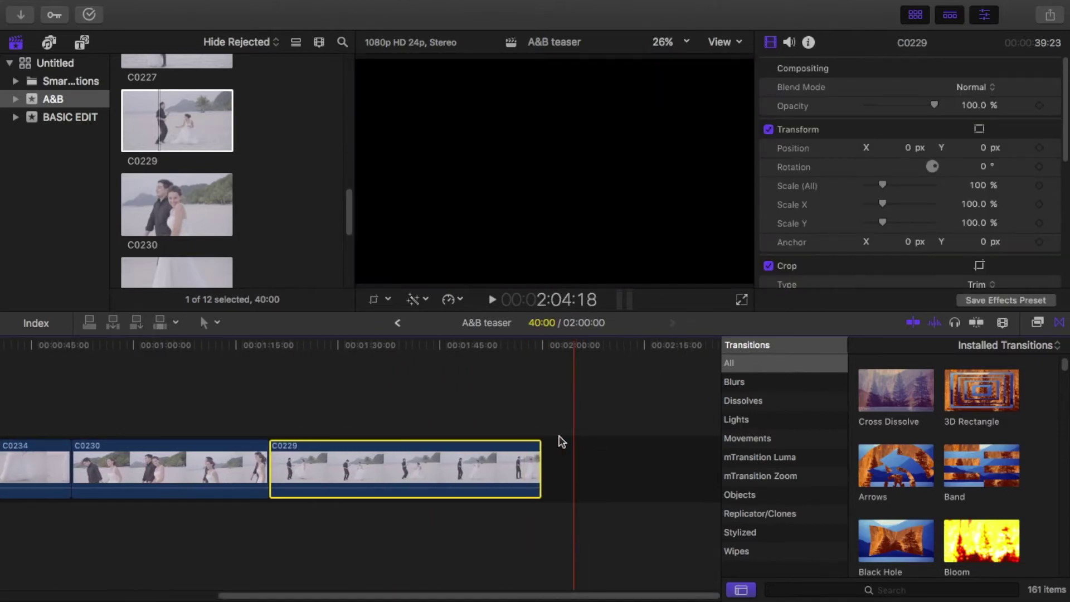
pyautogui.scroll(3, 282, 191)
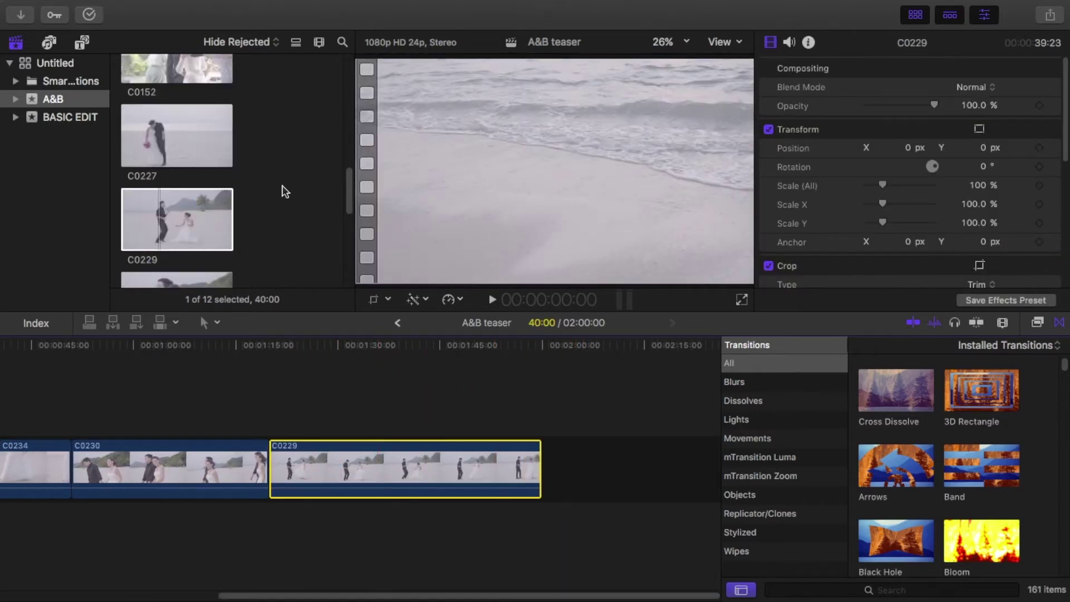
pyautogui.click(153, 140)
pyautogui.moveTo(335, 219); pyautogui.dragTo(571, 459)
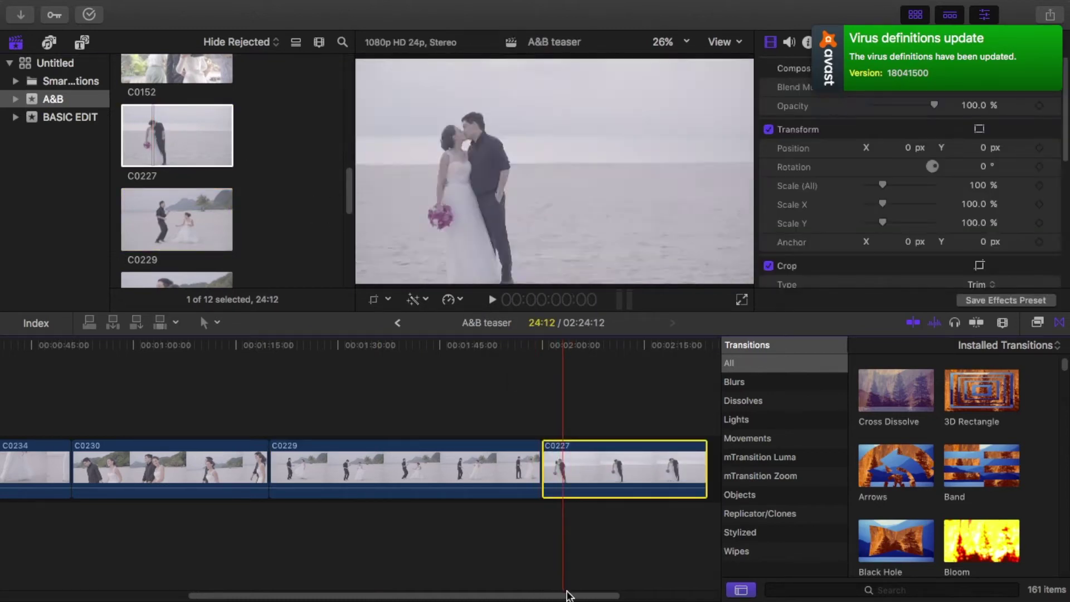
# - Trim both ends of clip C0236 at the timeline start, leaving a segment of about 4 seconds
pyautogui.press('Home')
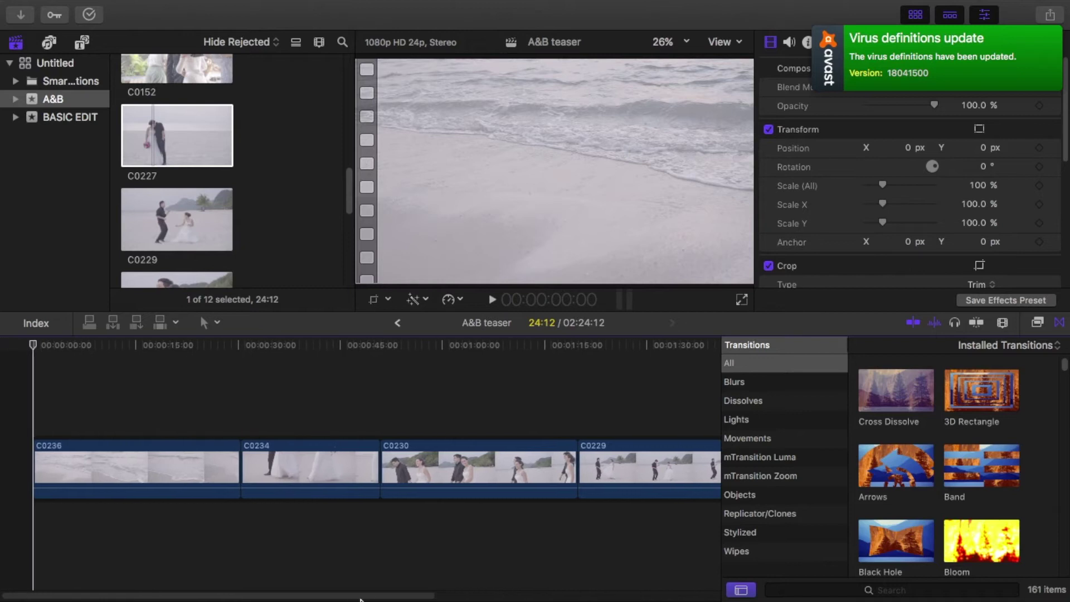
pyautogui.click(51, 465)
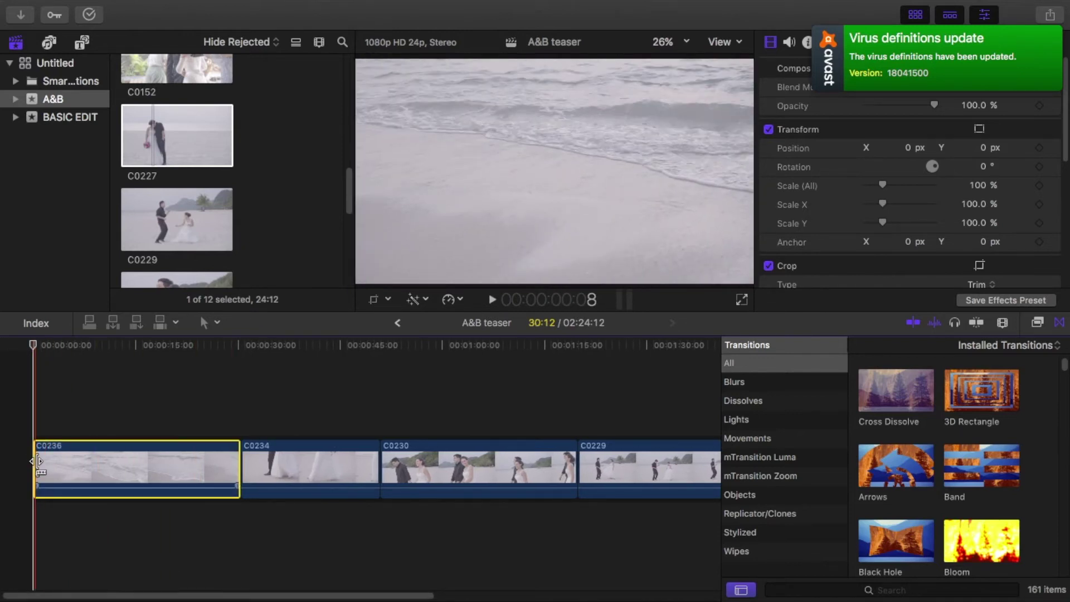
pyautogui.moveTo(38, 464); pyautogui.dragTo(47, 465)
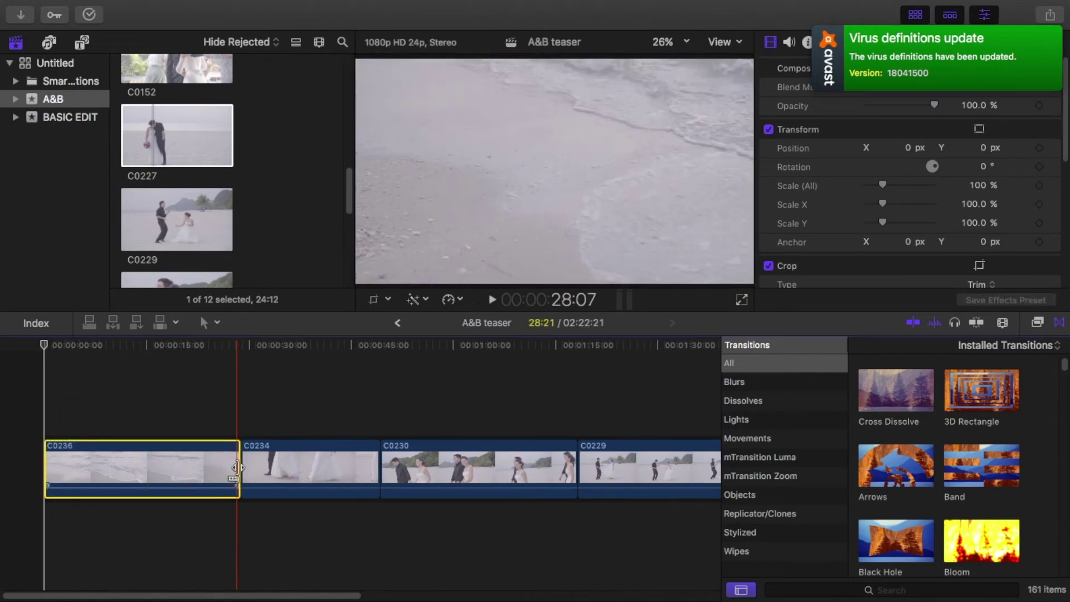
pyautogui.moveTo(237, 467); pyautogui.dragTo(71, 460)
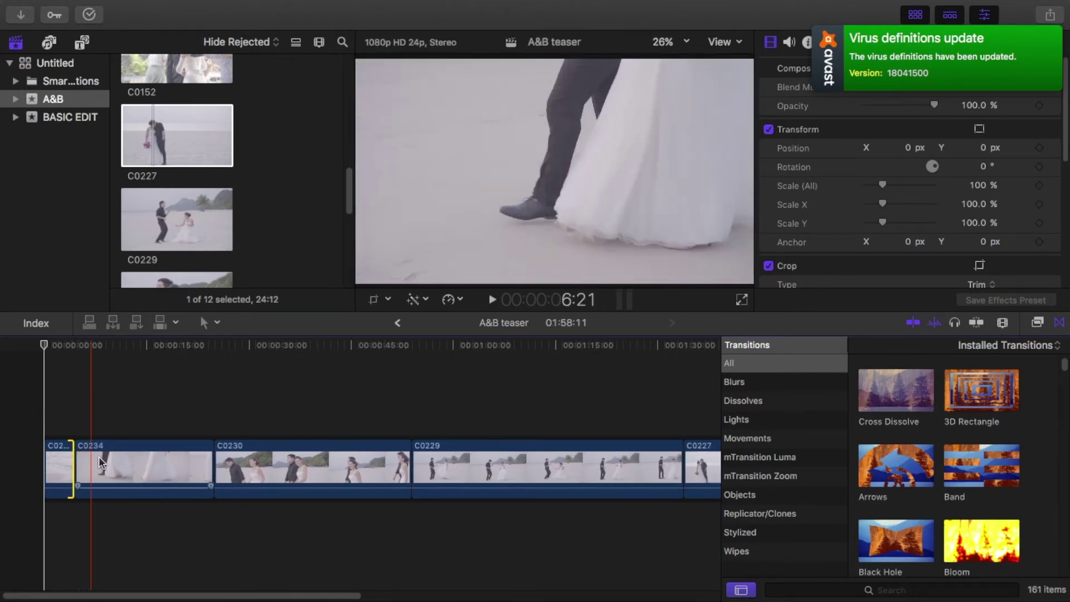
# - Trim both ends of clips C0234 and C0230 to about 4 seconds and 4:16 respectively
pyautogui.click(104, 456)
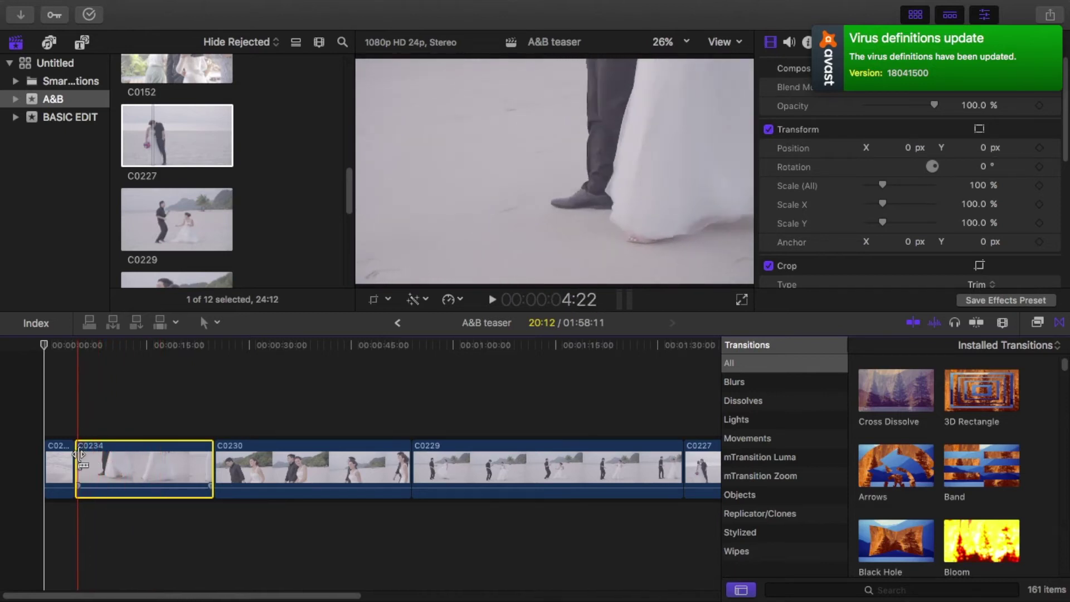
pyautogui.moveTo(77, 463); pyautogui.dragTo(83, 463)
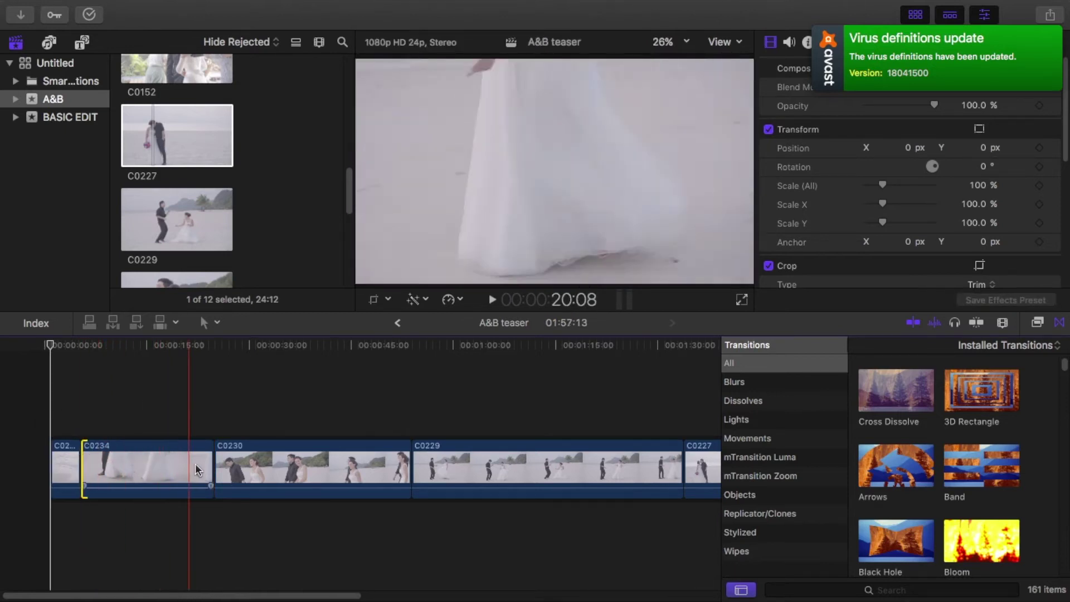
pyautogui.click(202, 465)
pyautogui.moveTo(210, 465); pyautogui.dragTo(186, 473)
pyautogui.click(114, 468)
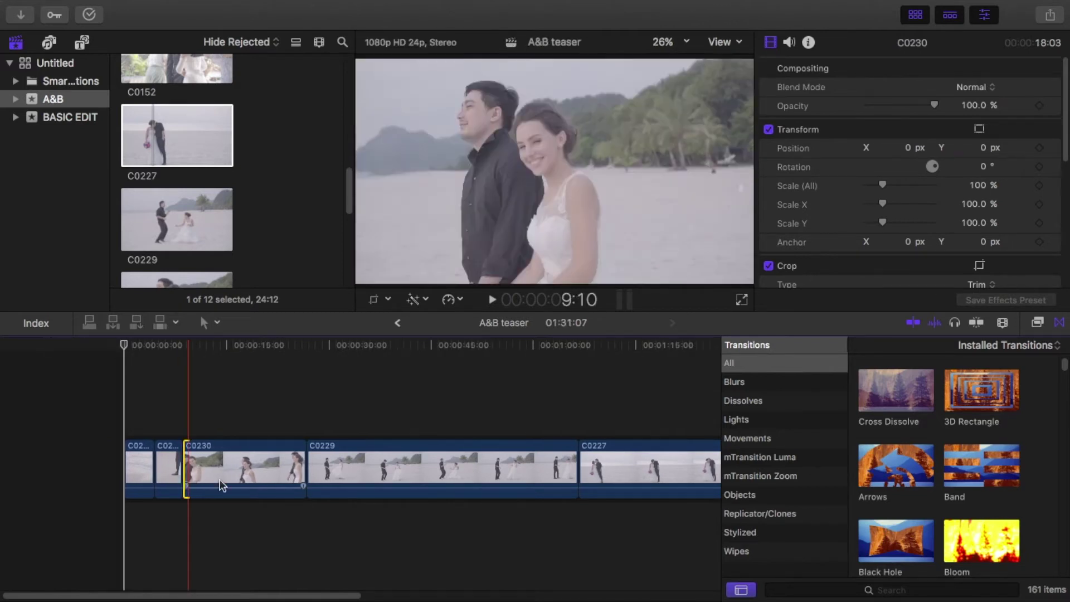
pyautogui.moveTo(300, 473); pyautogui.dragTo(211, 473)
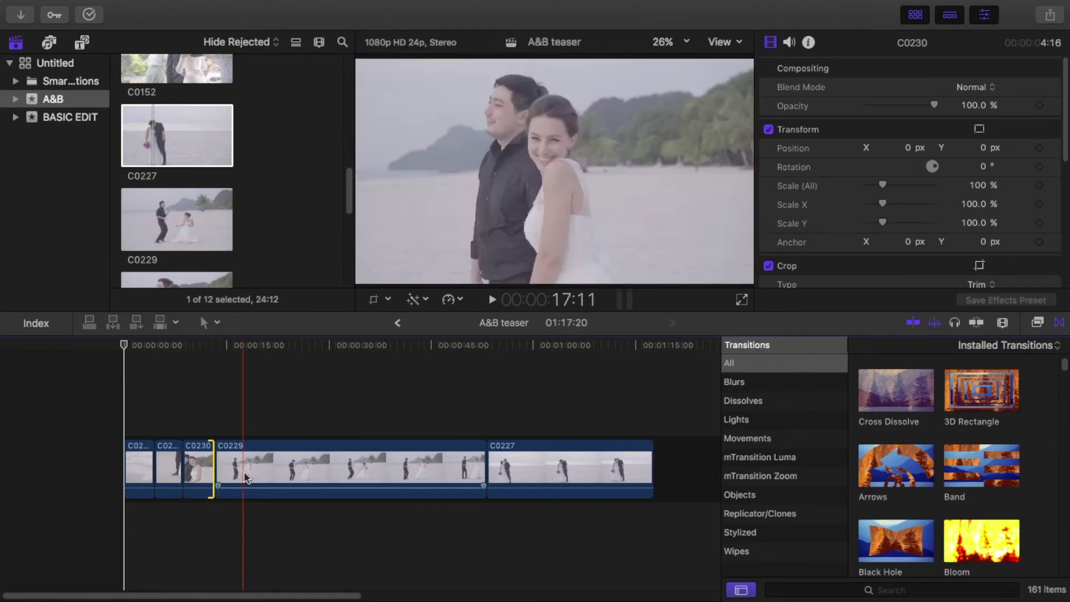
# - Trim both ends of clips C0229 and C0227, shortening C0229 to about 5 seconds and C0227 to 4:16
pyautogui.click(283, 469)
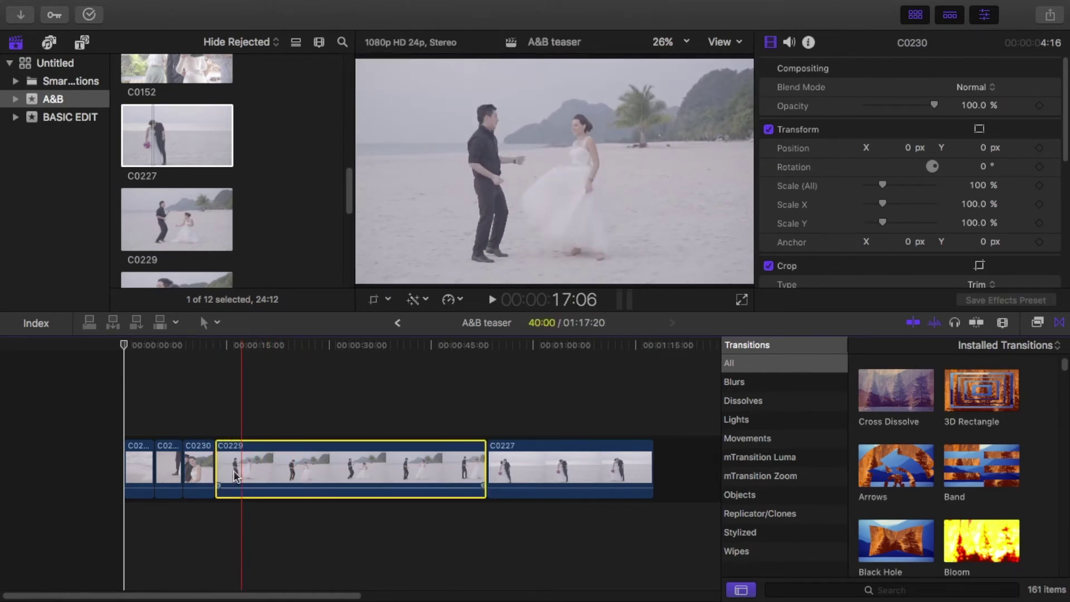
pyautogui.moveTo(215, 469); pyautogui.dragTo(243, 470)
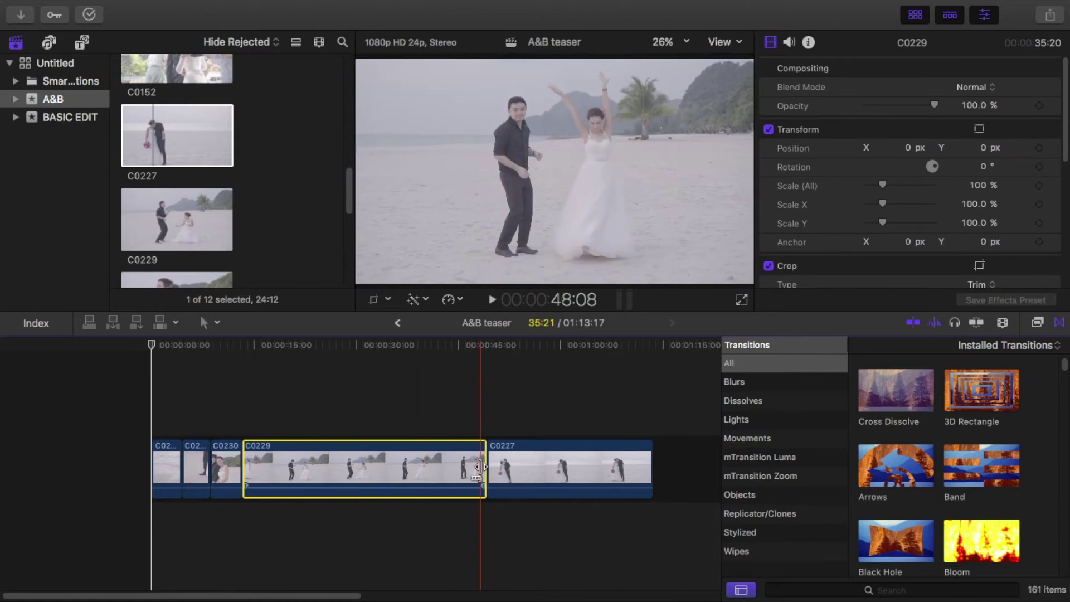
pyautogui.moveTo(481, 471); pyautogui.dragTo(283, 468)
pyautogui.click(285, 467)
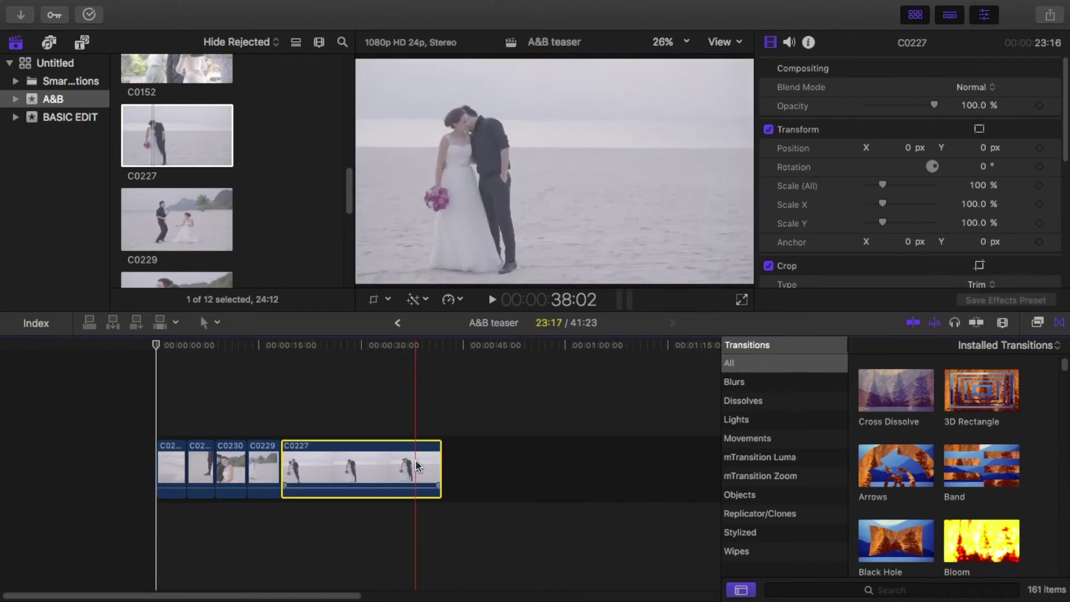
pyautogui.moveTo(440, 468); pyautogui.dragTo(306, 467)
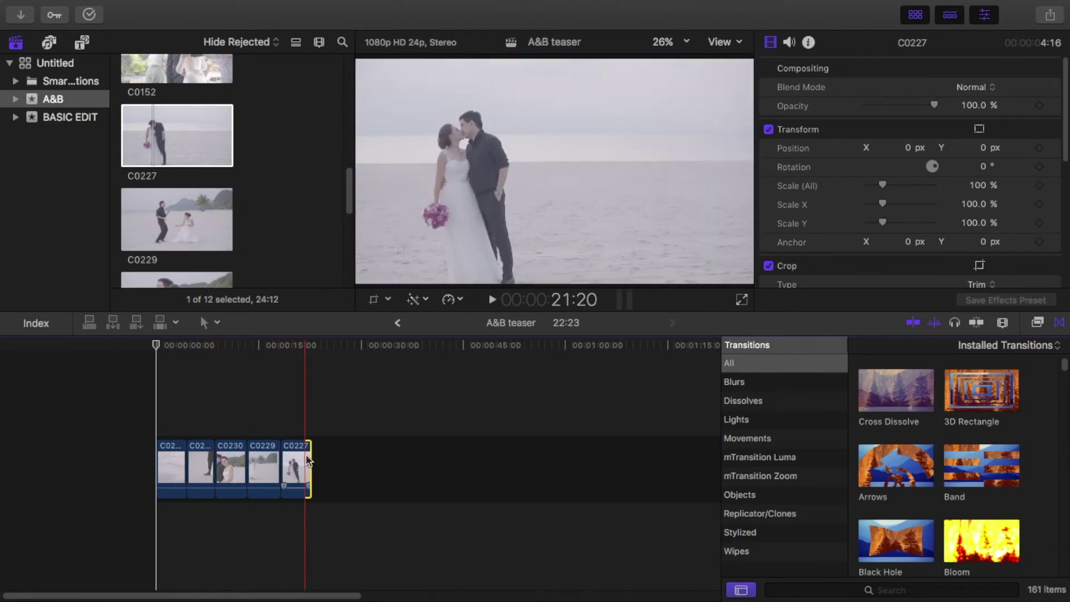
# - Attach the Still Holding On song beneath the clips, aligned with the start of the timeline
pyautogui.scroll(-8, 292, 174)
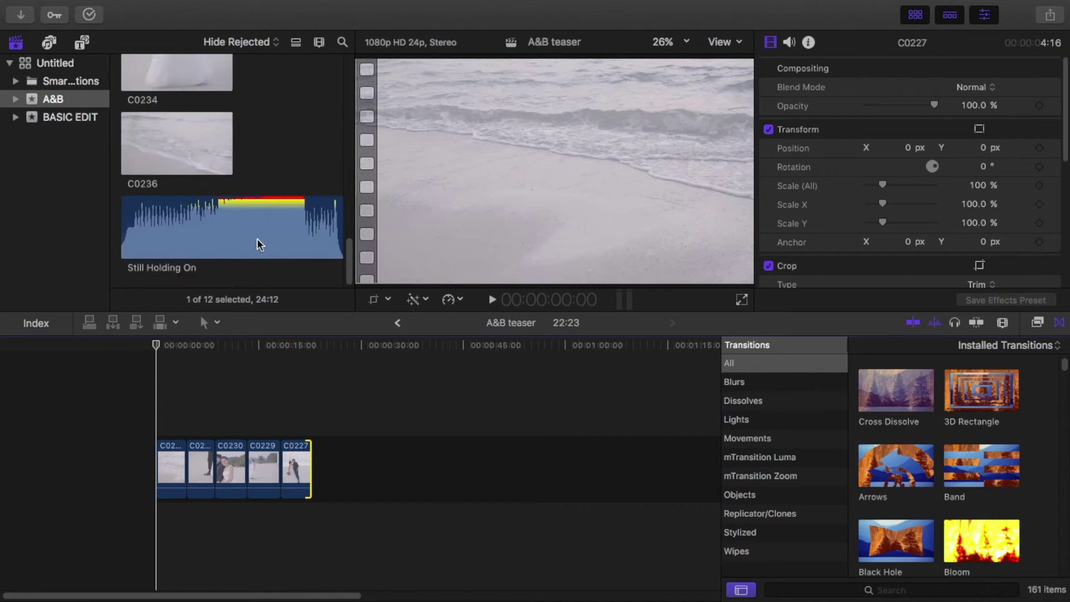
pyautogui.moveTo(170, 232); pyautogui.dragTo(169, 516)
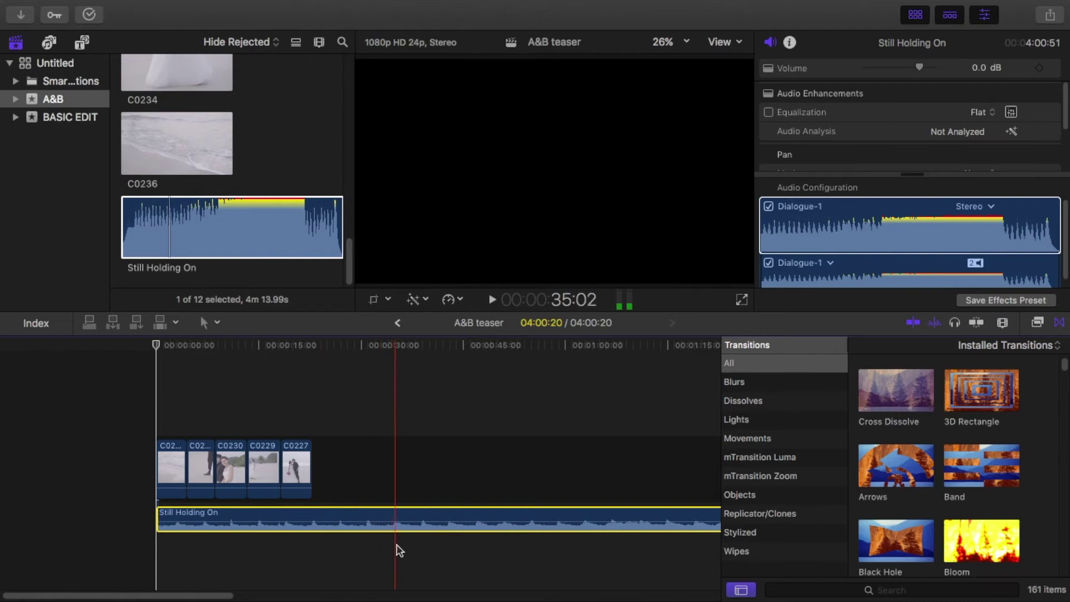
# - Cut away the first 33 seconds or so of Still Holding On and move the remaining music to the timeline start
pyautogui.click(335, 556)
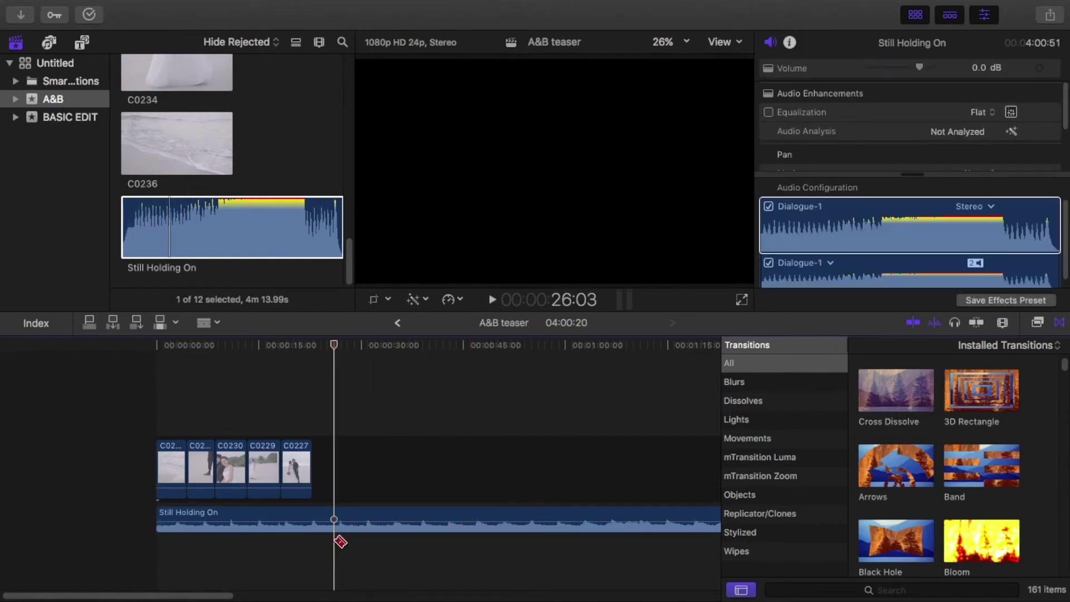
pyautogui.click(336, 521)
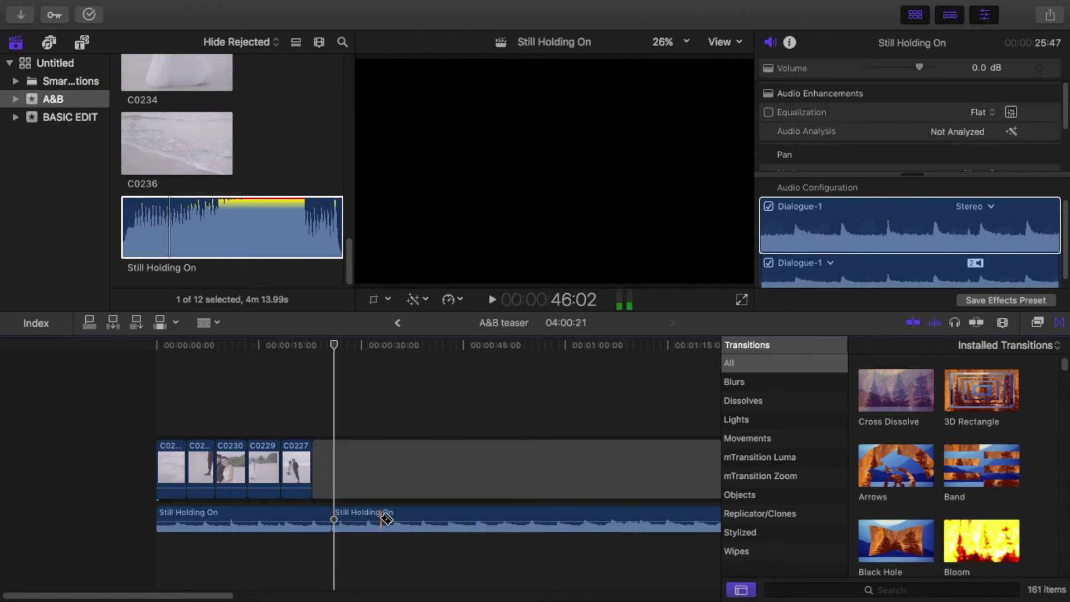
pyautogui.click(382, 519)
pyautogui.press('a')
pyautogui.moveTo(287, 547); pyautogui.dragTo(356, 527)
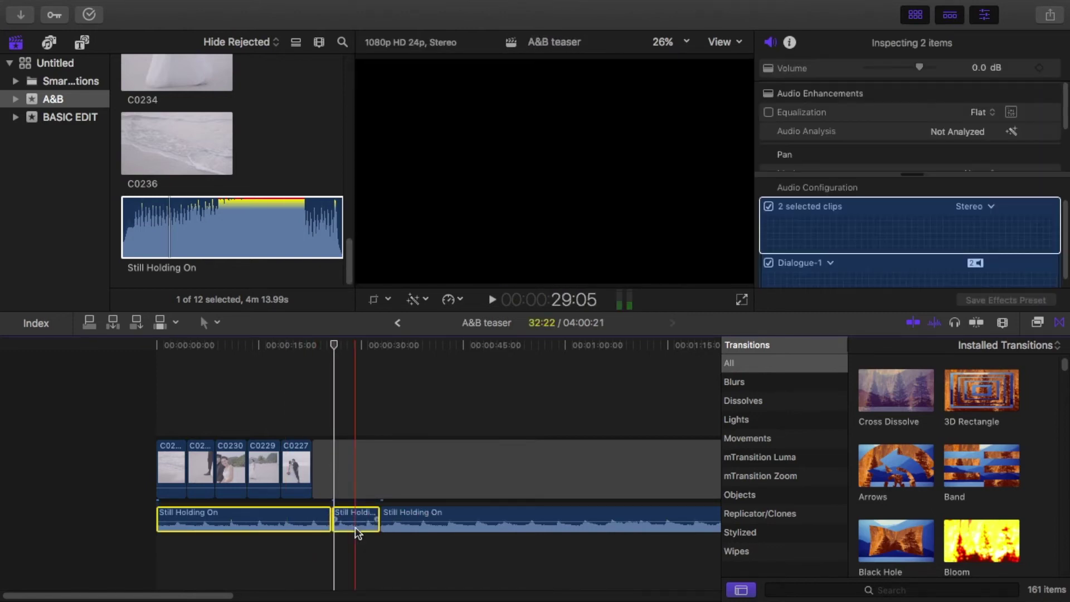
pyautogui.press('Delete')
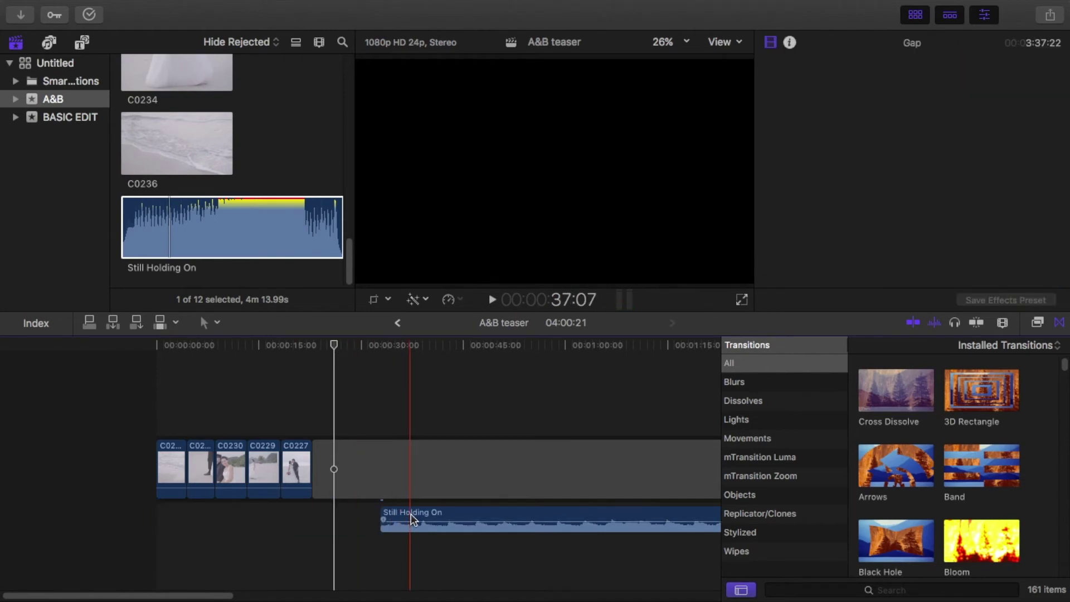
pyautogui.moveTo(412, 519); pyautogui.dragTo(169, 531)
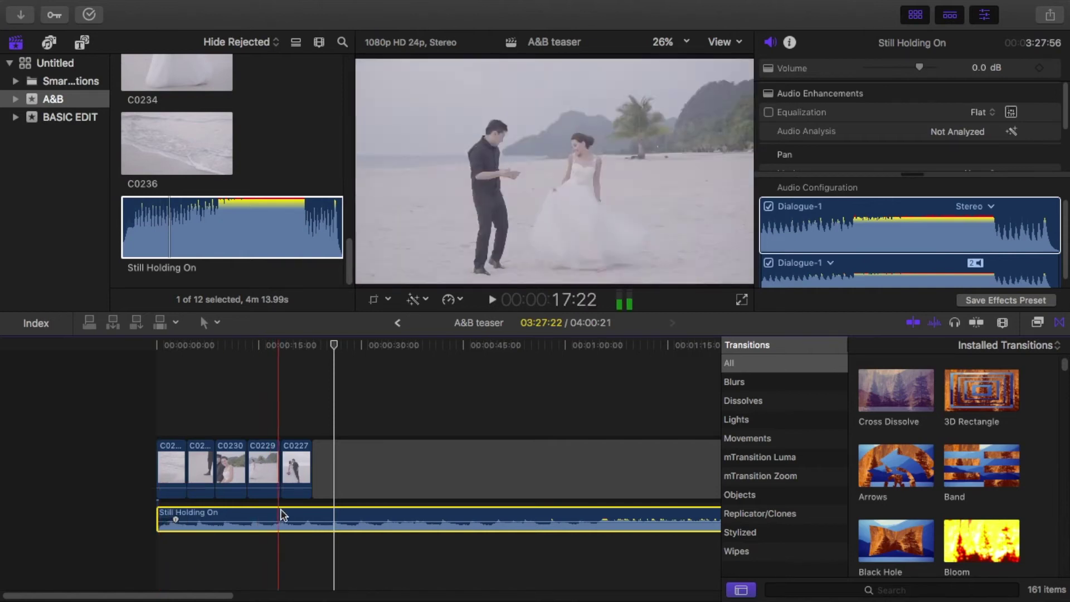
# - Split the song where C0227 ends and delete the excess music together with the gap after the last clip
pyautogui.hotkey('shift', 'z')
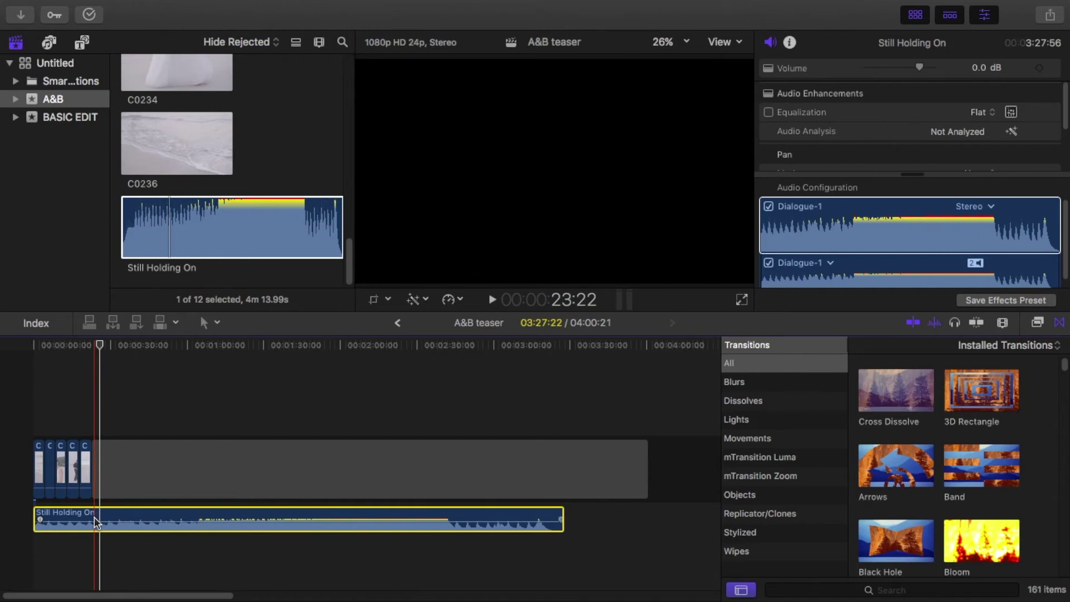
pyautogui.press('super+equal')
pyautogui.press('super+equal')
pyautogui.press('super+equal')
pyautogui.press('super+equal')
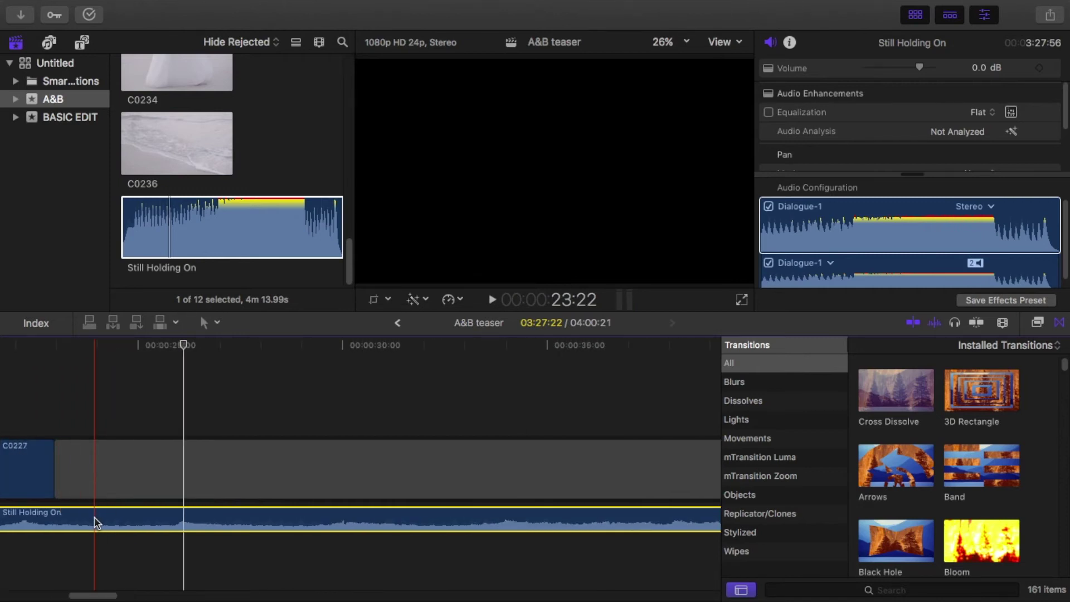
pyautogui.press('r')
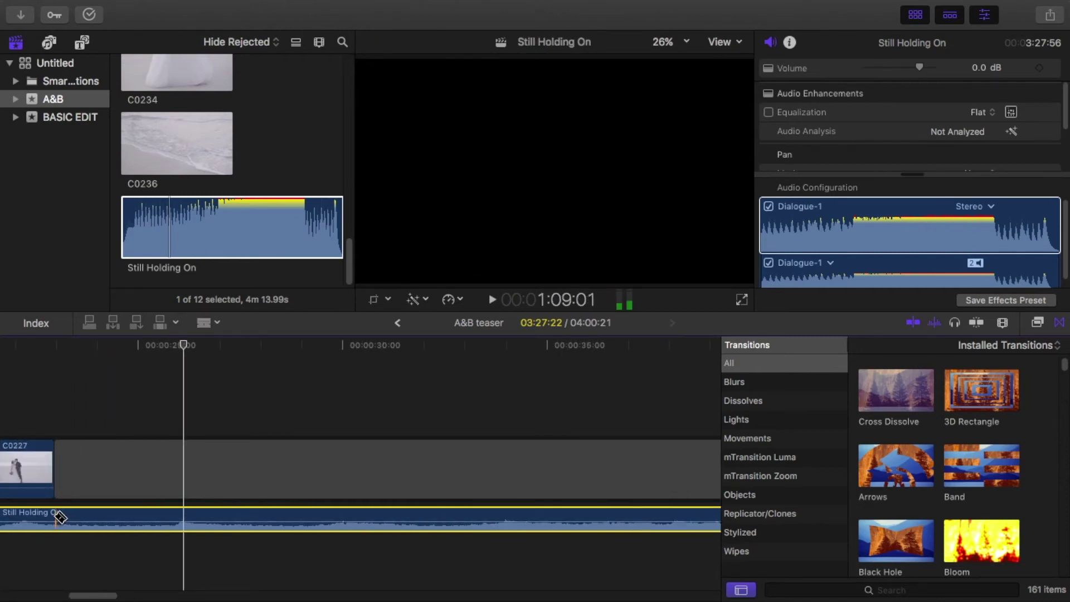
pyautogui.click(54, 517)
pyautogui.press('a')
pyautogui.click(198, 468)
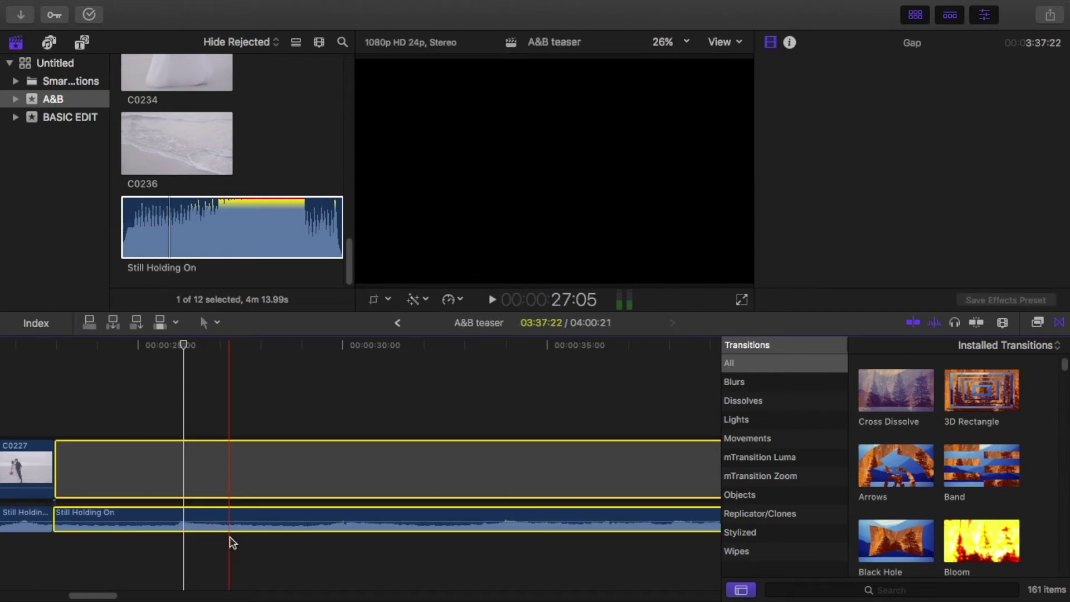
pyautogui.press('BackSpace')
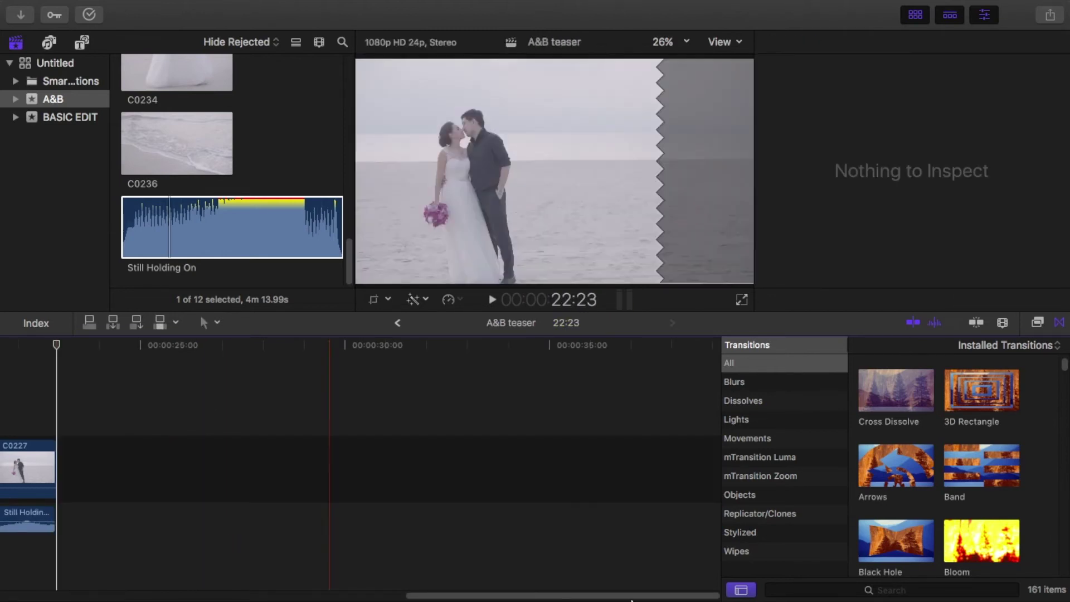
# - Apply a fade-out to the end of the song and lengthen it to about 4 seconds after a test playback
pyautogui.moveTo(637, 597); pyautogui.dragTo(429, 594)
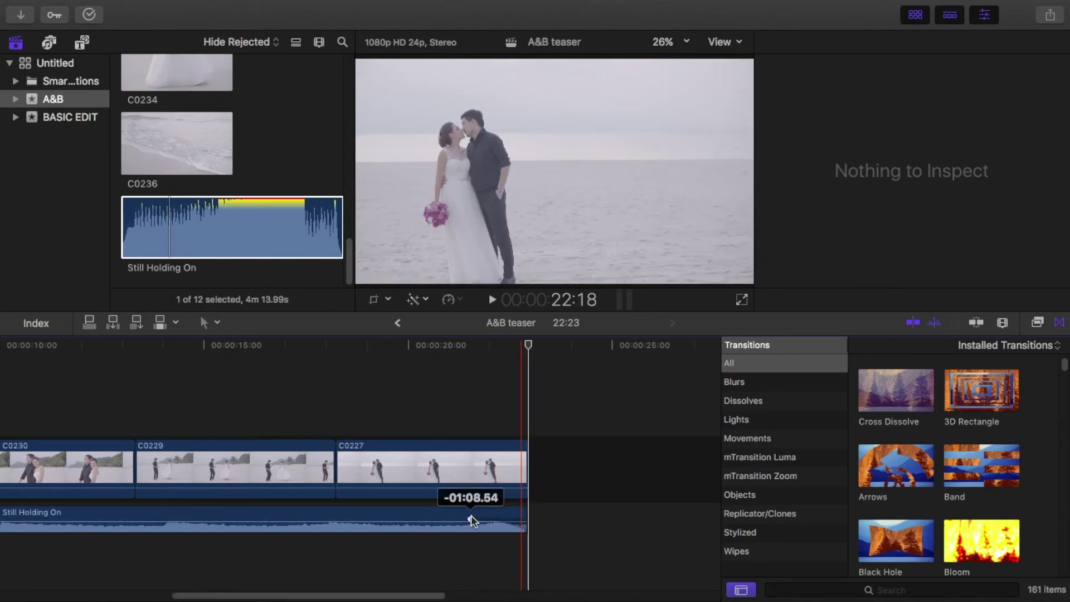
pyautogui.click(472, 549)
pyautogui.press('space')
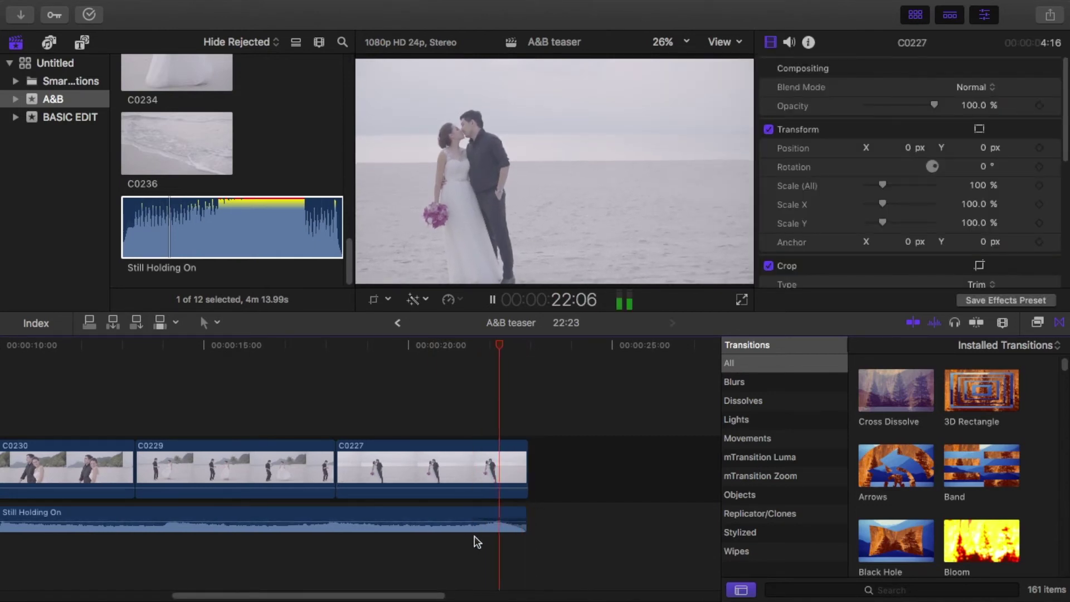
pyautogui.moveTo(468, 519); pyautogui.dragTo(355, 520)
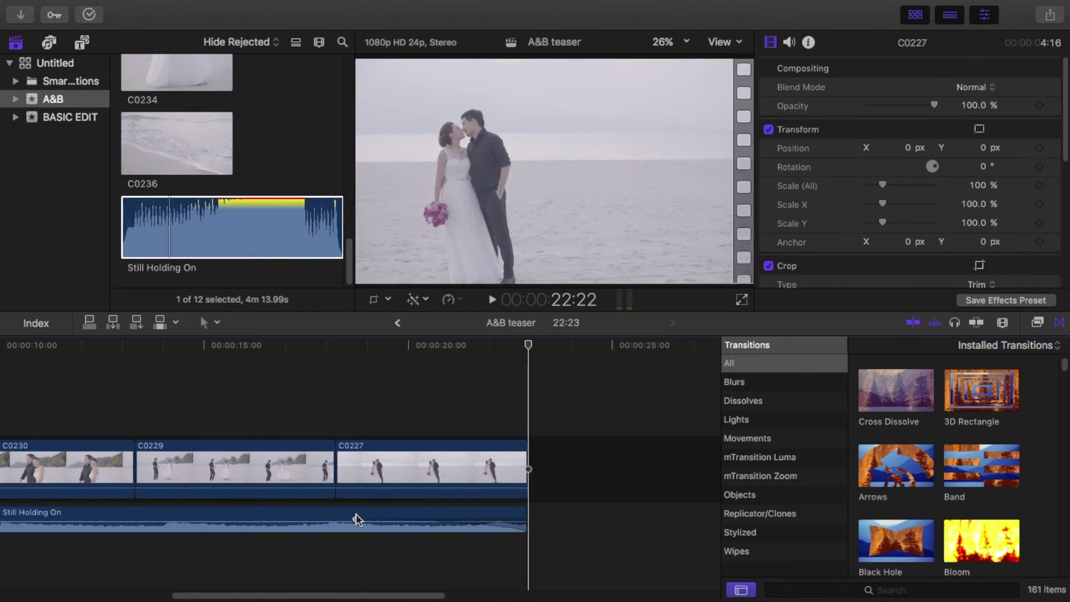
# - Play the whole teaser from the beginning to review the clips with the music
pyautogui.press('super+minus')
pyautogui.press('super+minus')
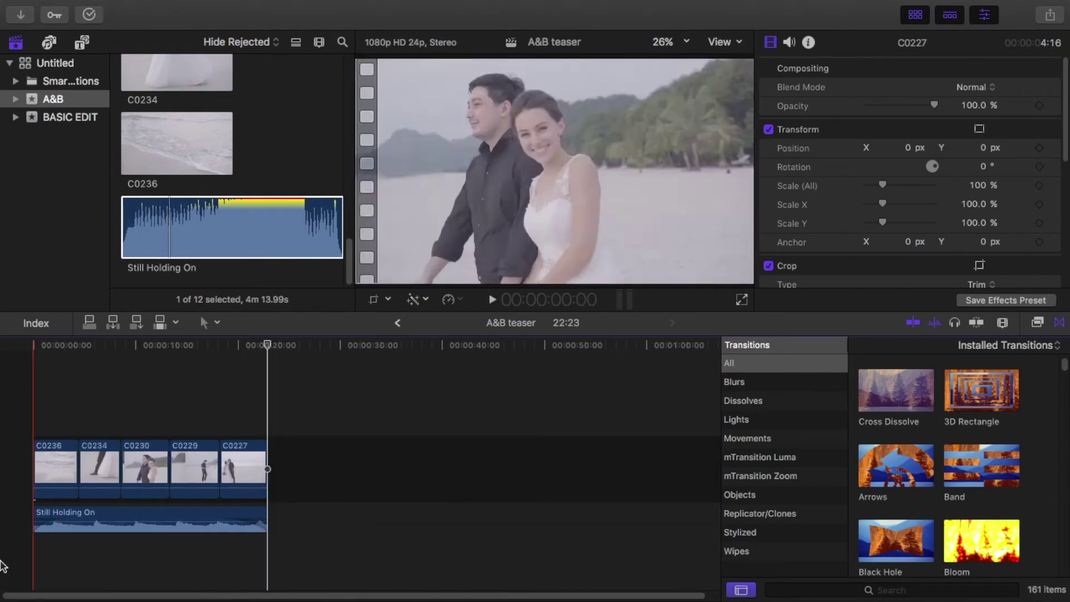
pyautogui.press('Home')
pyautogui.press('space')
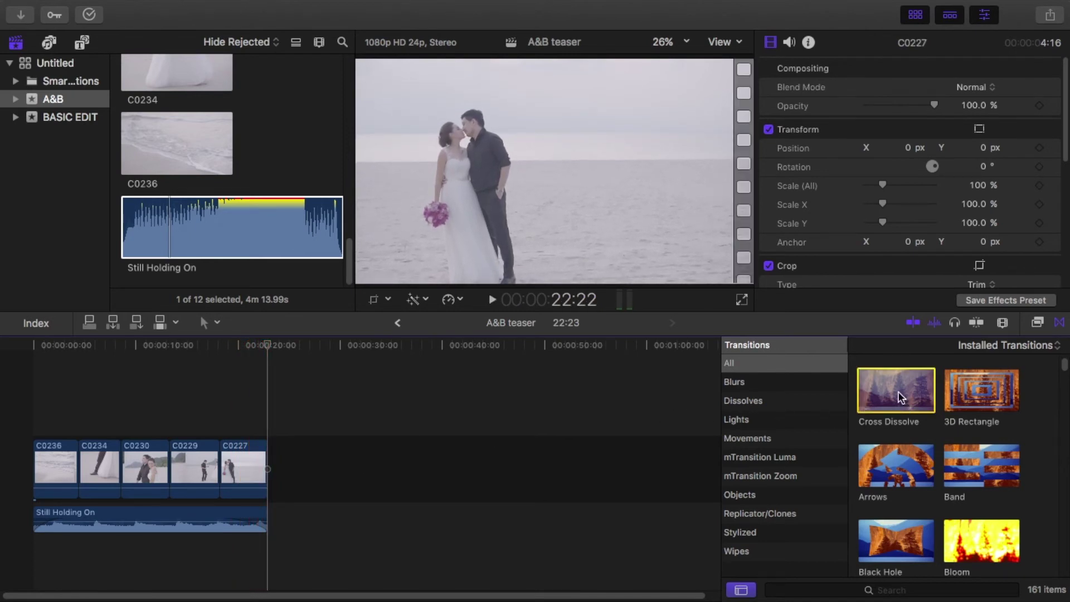
# - Add a Cross Dissolve transition at the start of C0236 and another at the end of C0227
pyautogui.moveTo(900, 395); pyautogui.dragTo(40, 463)
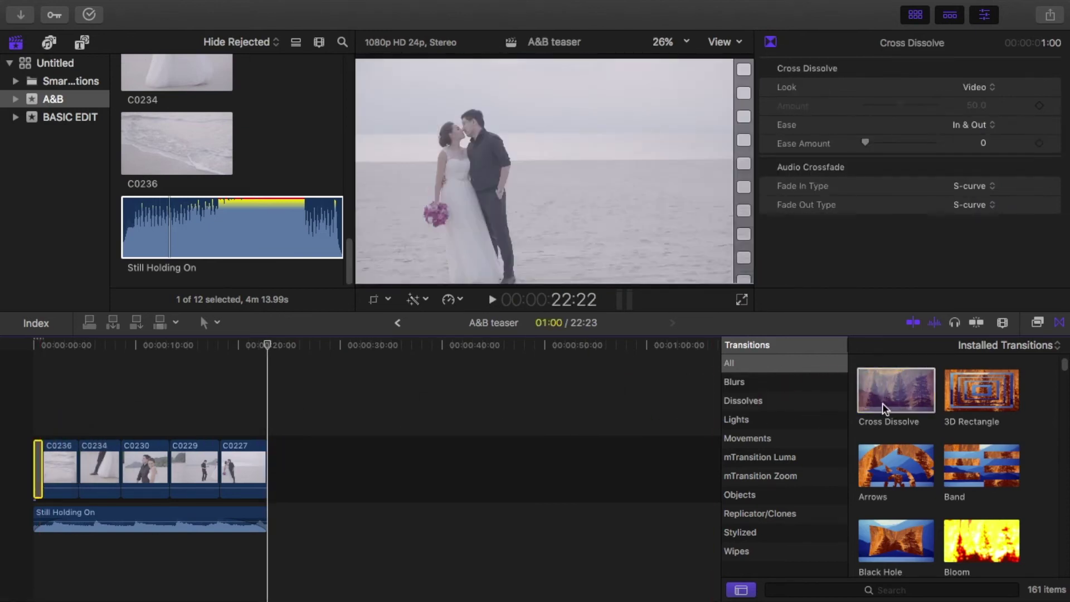
pyautogui.moveTo(899, 386); pyautogui.dragTo(393, 470)
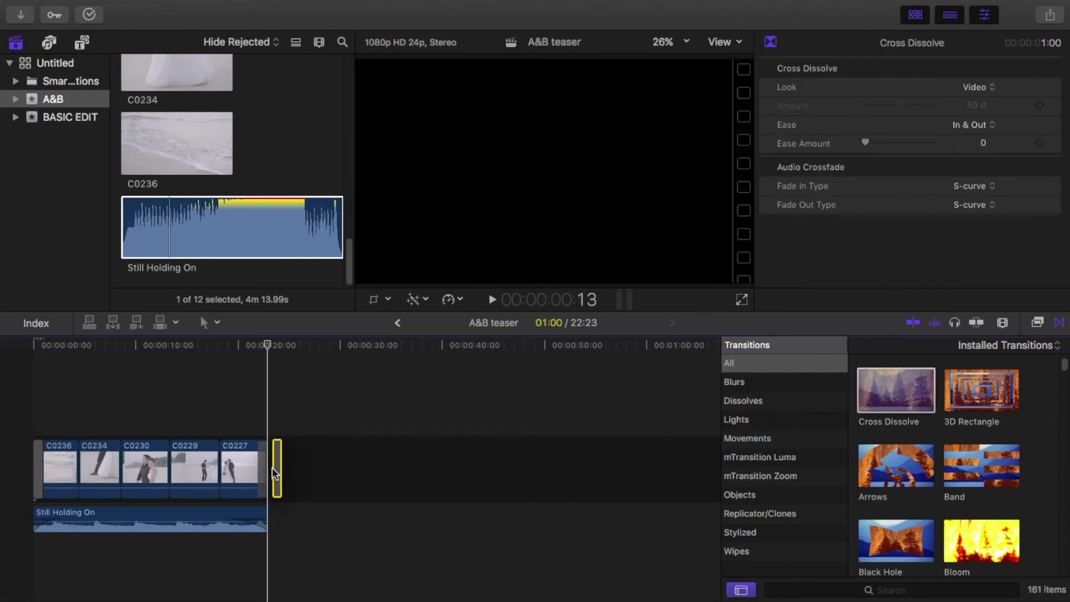
pyautogui.moveTo(272, 473); pyautogui.dragTo(273, 474)
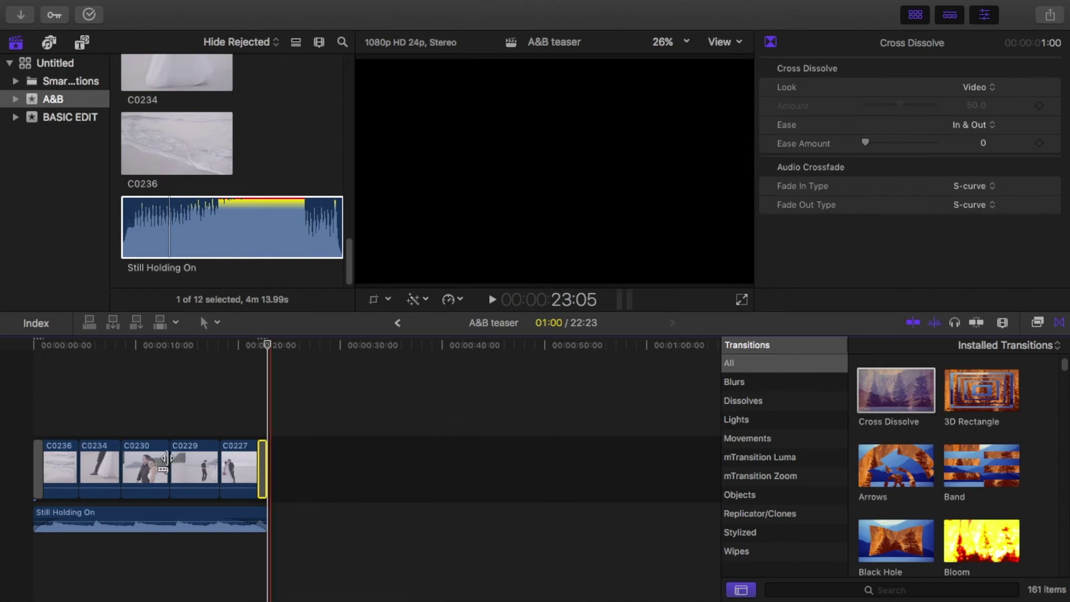
# - Play the teaser from the start through the opening dissolve and stop during clip C0234
pyautogui.click(17, 433)
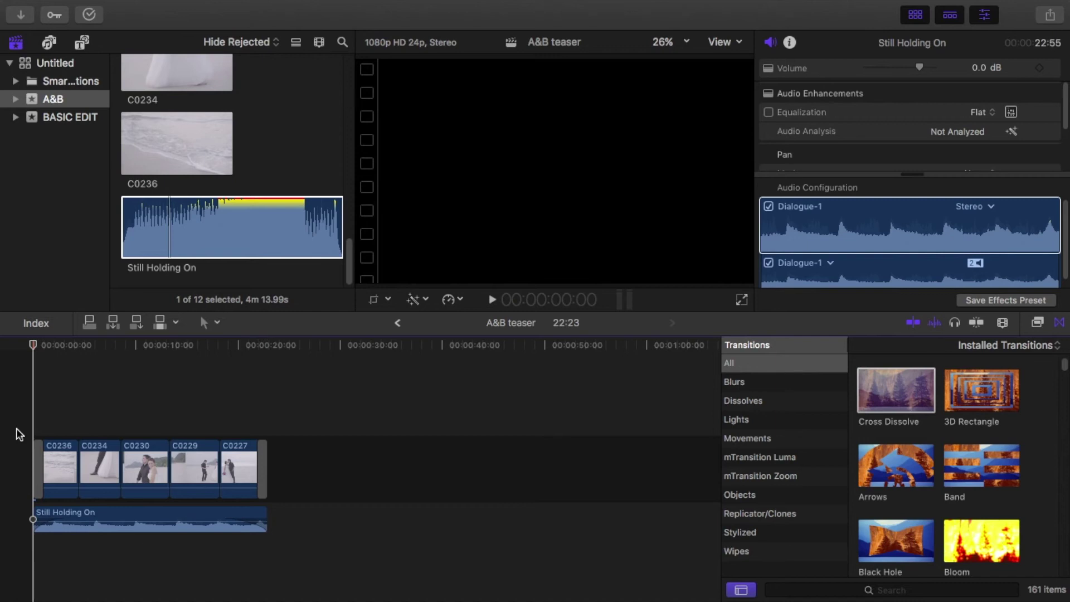
pyautogui.press('space')
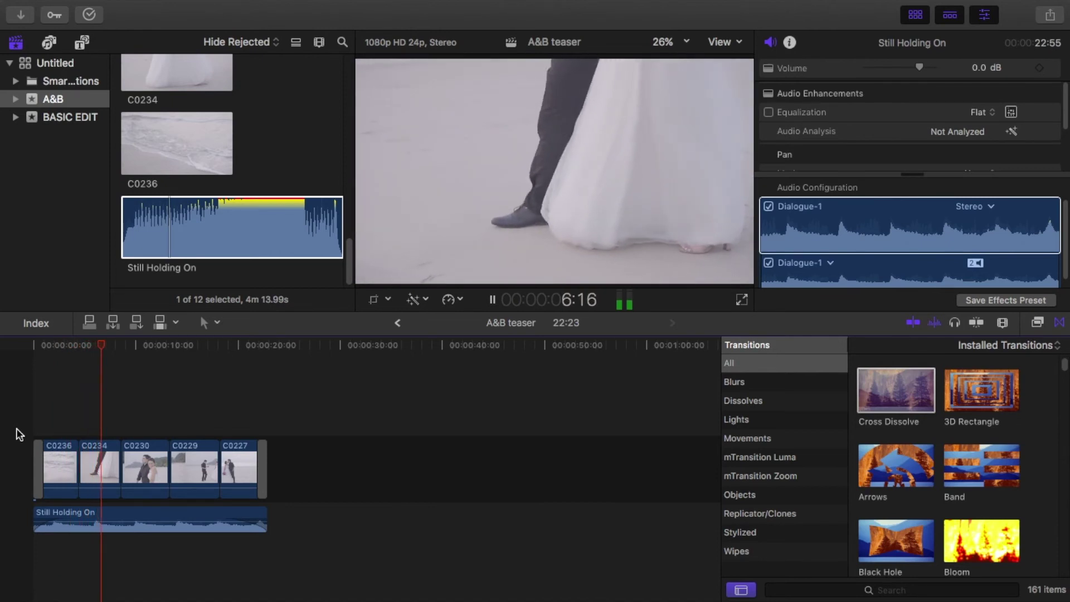
pyautogui.press('space')
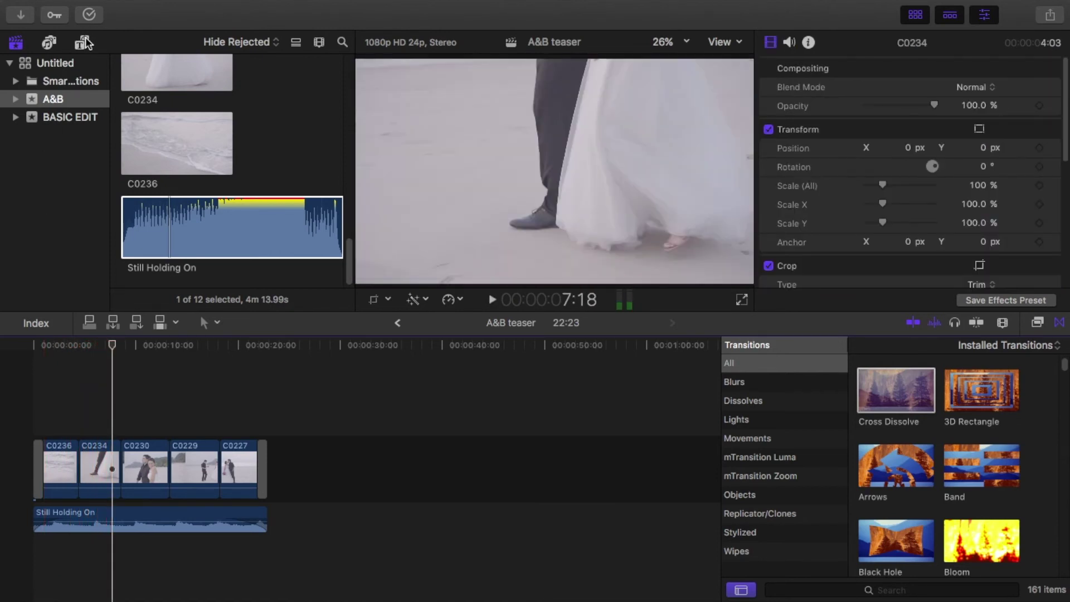
# - Add the Blur title above the opening of the teaser, spanning the start dissolve and clip C0236
pyautogui.click(82, 44)
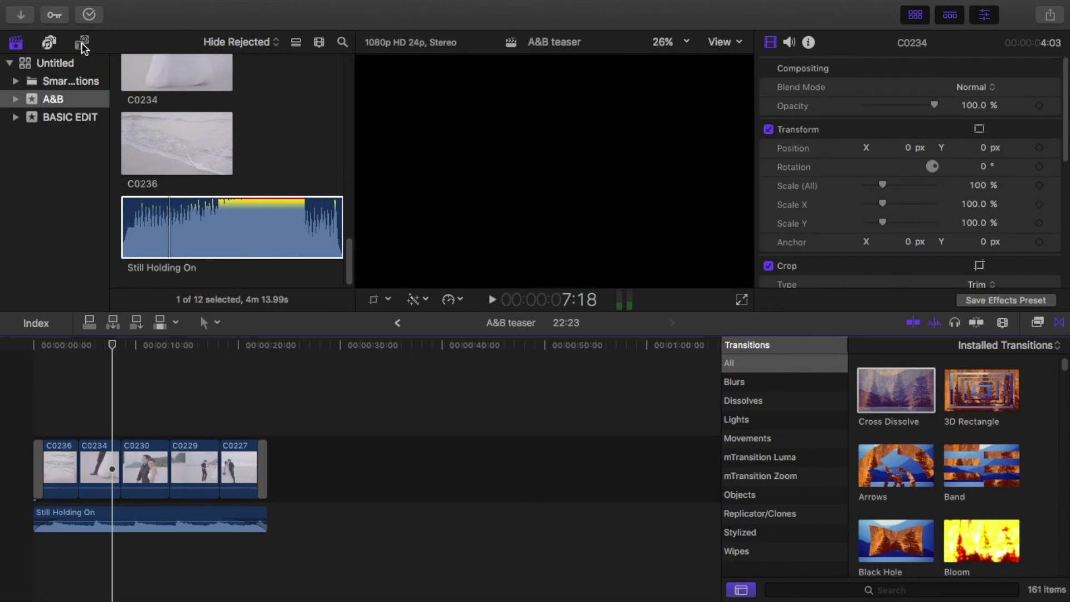
pyautogui.click(50, 64)
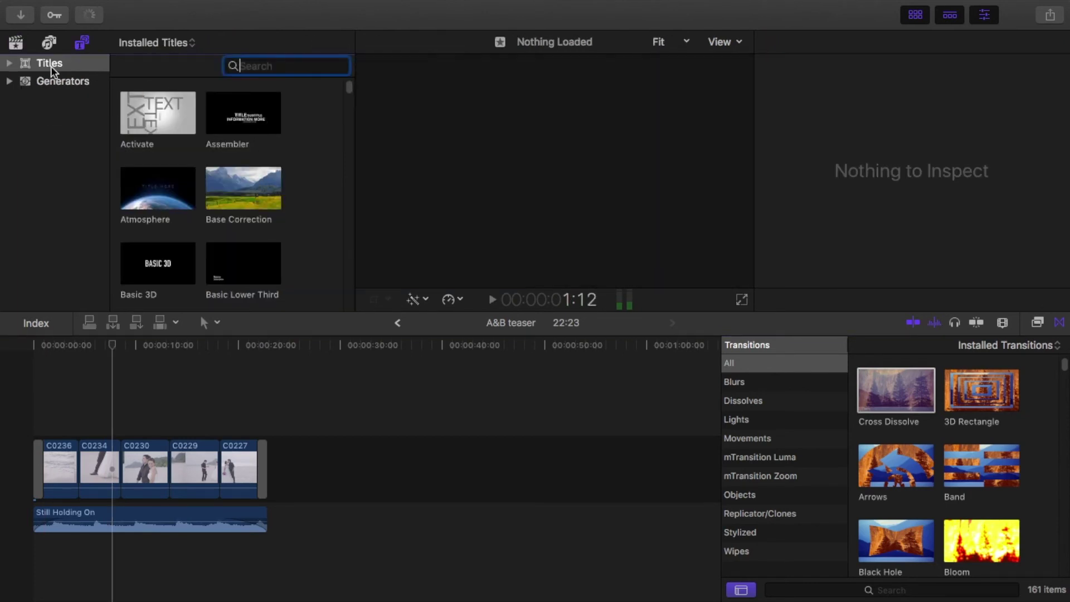
pyautogui.click(10, 63)
pyautogui.scroll(-5, 216, 156)
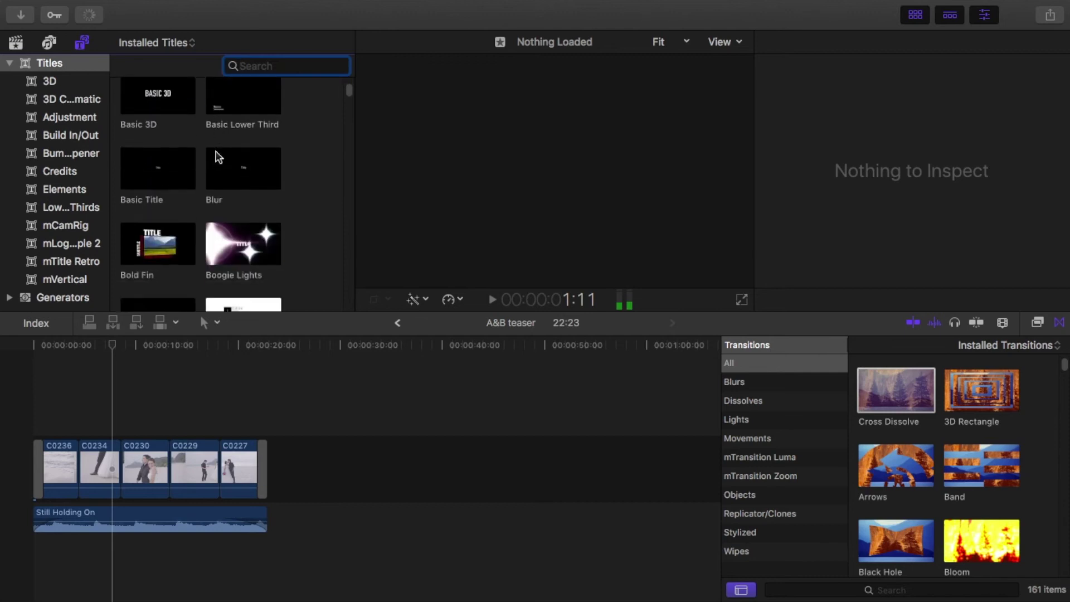
pyautogui.scroll(3, 217, 156)
pyautogui.moveTo(234, 238); pyautogui.dragTo(76, 430)
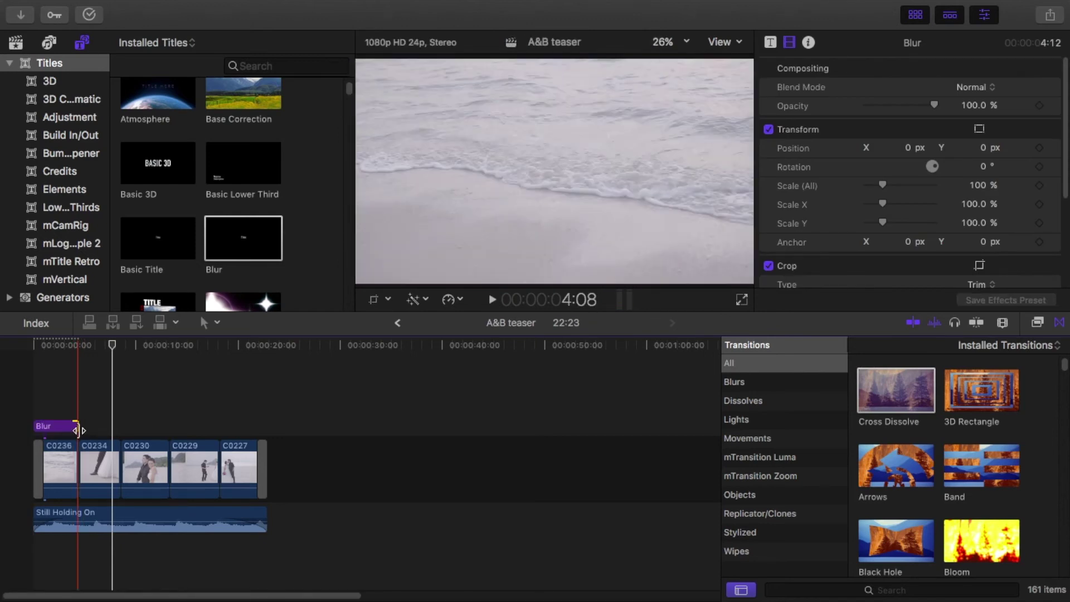
# - Trim the end of the Blur title to the cut between C0236 and C0234, giving it a 4:11 duration
pyautogui.press('super+equal')
pyautogui.press('super+equal')
pyautogui.press('super+equal')
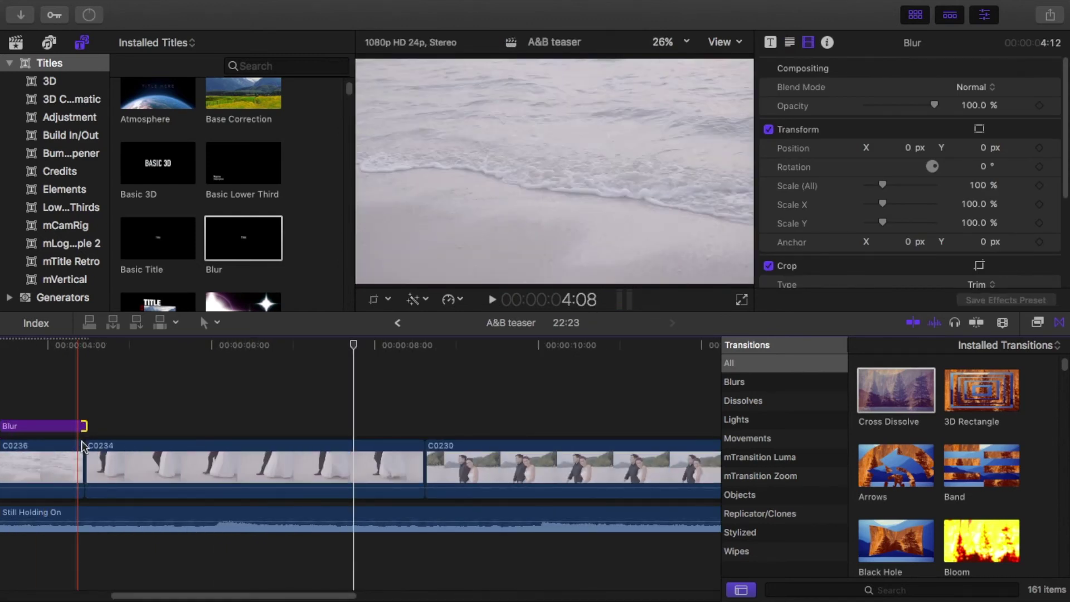
pyautogui.hscroll(-5, 167, 434)
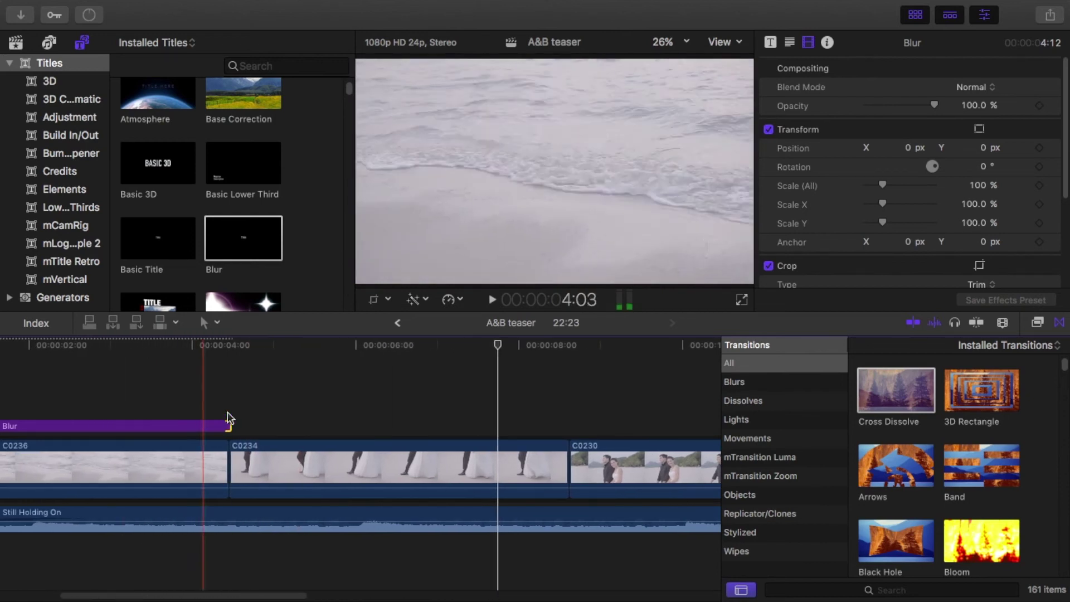
pyautogui.moveTo(228, 428); pyautogui.dragTo(226, 428)
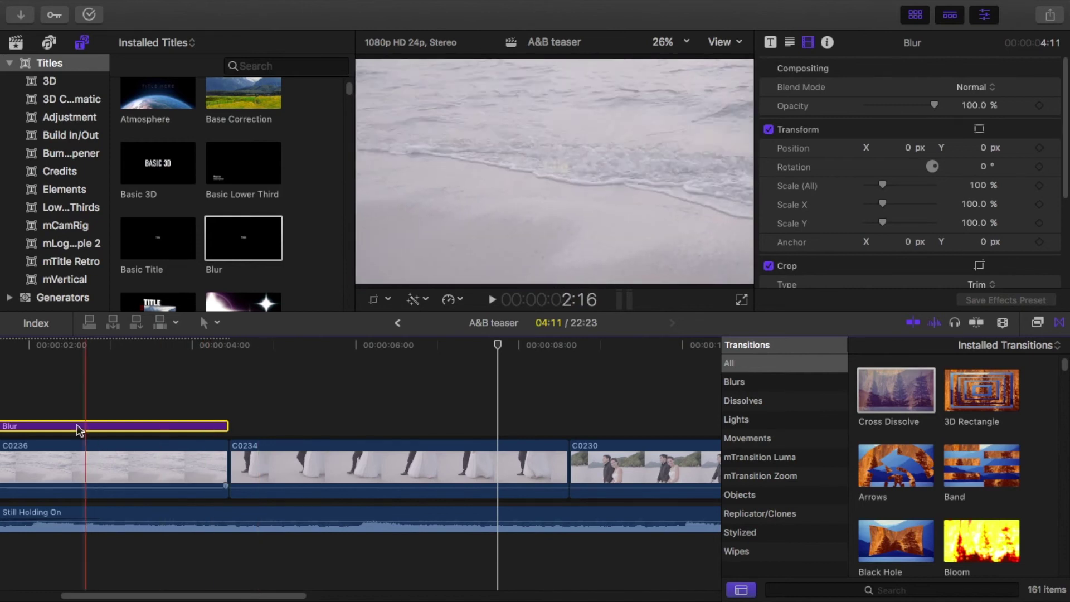
# - Change the Blur title's text to A&B, set its font to Handwriting - Dakota and enlarge it to size 178
pyautogui.click(58, 412)
pyautogui.doubleClick(553, 169)
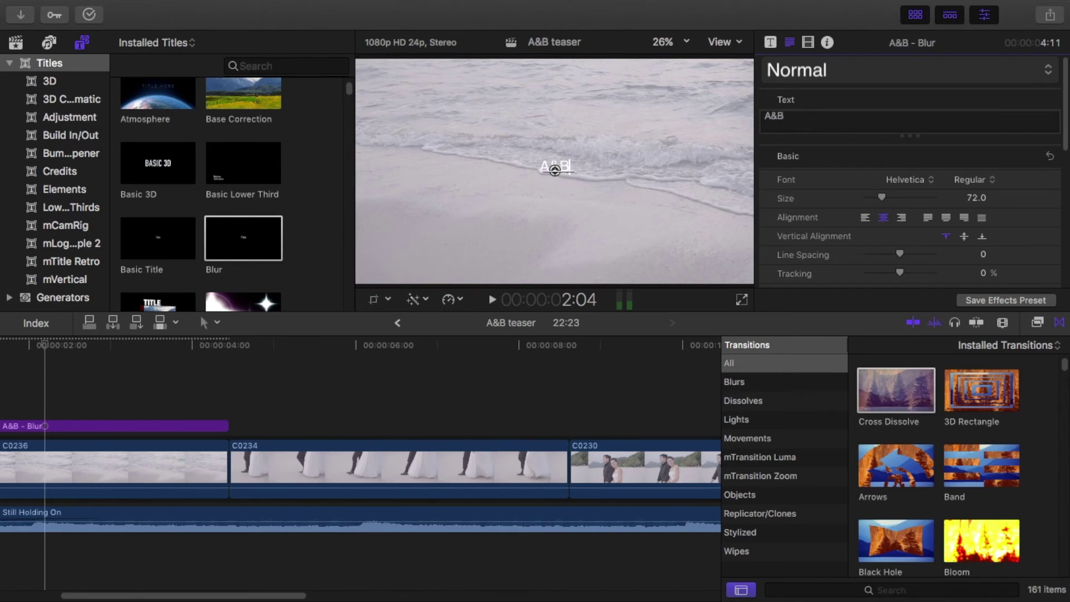
pyautogui.click(920, 183)
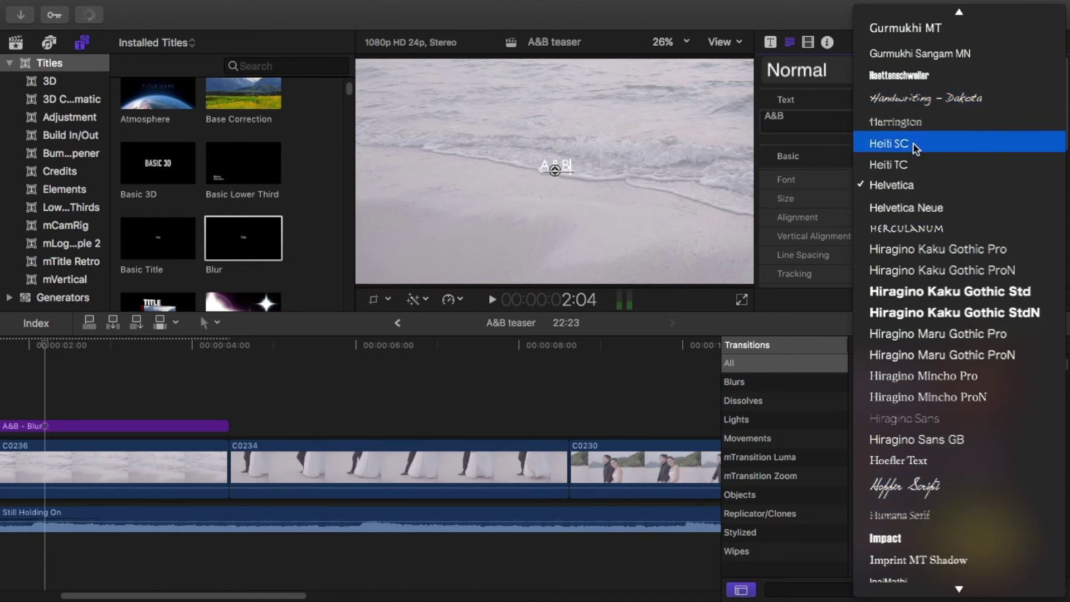
pyautogui.click(924, 98)
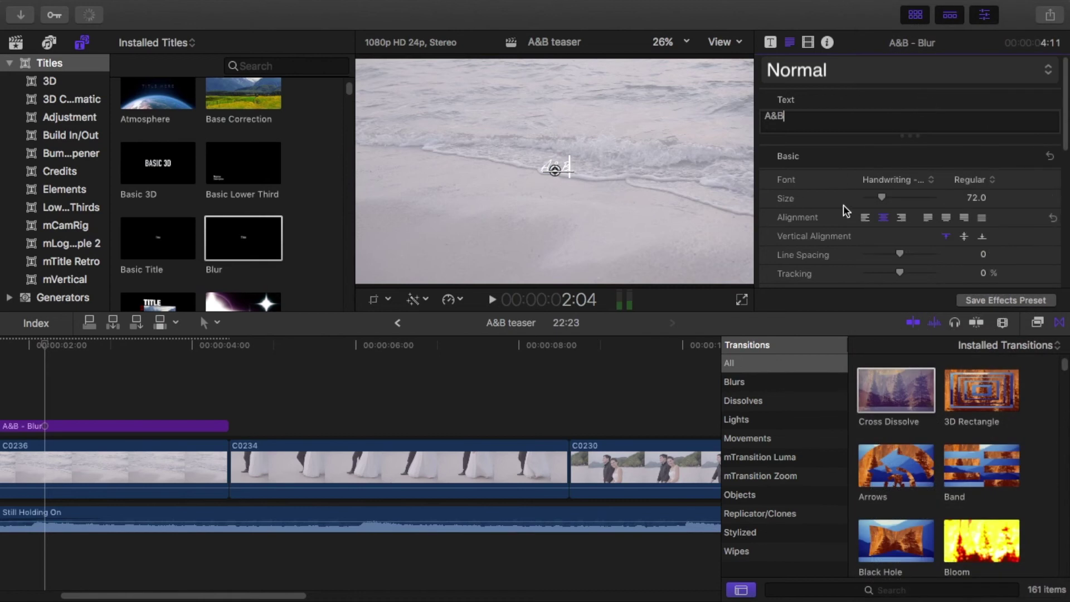
pyautogui.moveTo(895, 199); pyautogui.dragTo(904, 198)
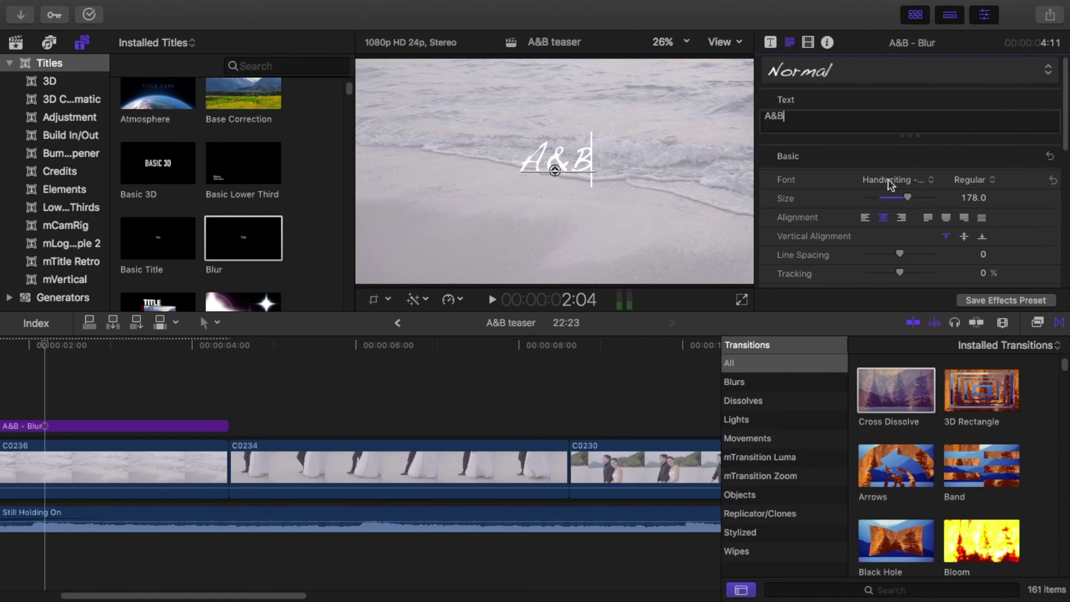
# - Preview the A&B title at the opening, play the whole teaser full screen from the start, and exit full screen at the end
pyautogui.moveTo(215, 599); pyautogui.dragTo(101, 592)
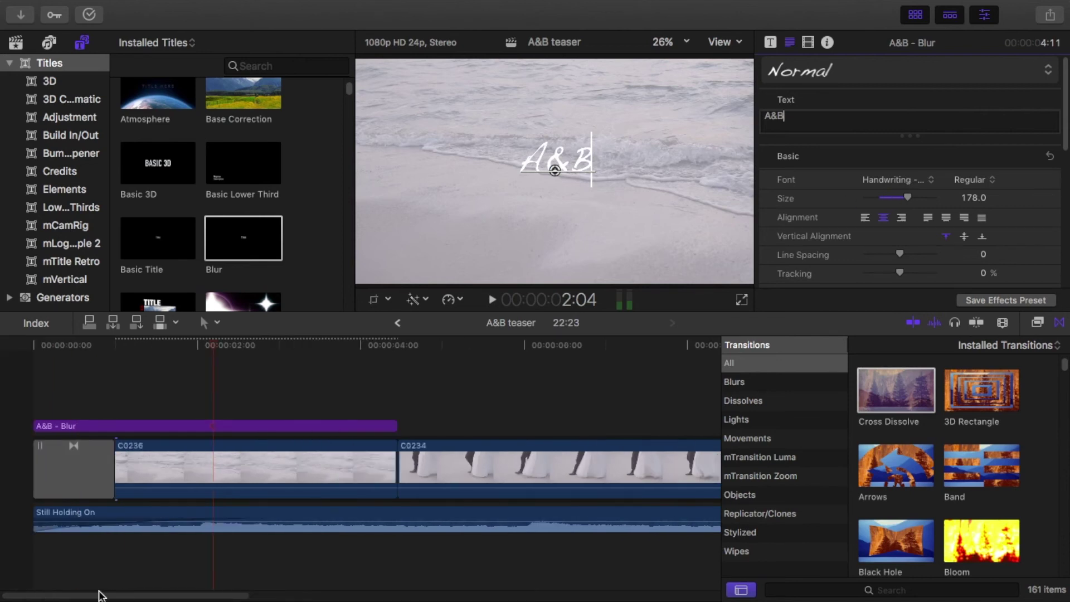
pyautogui.click(28, 560)
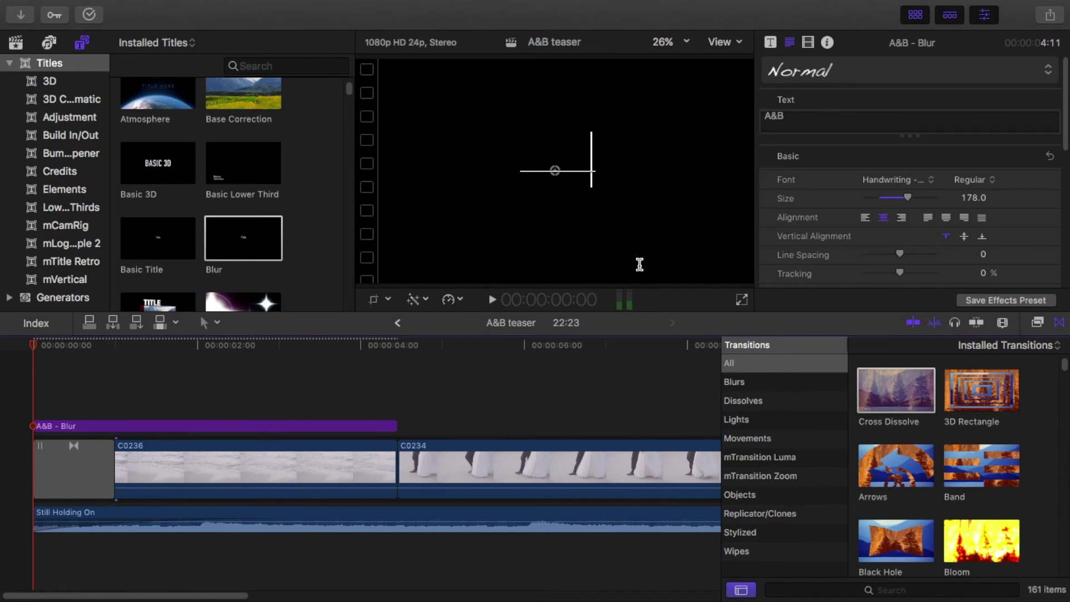
pyautogui.click(238, 372)
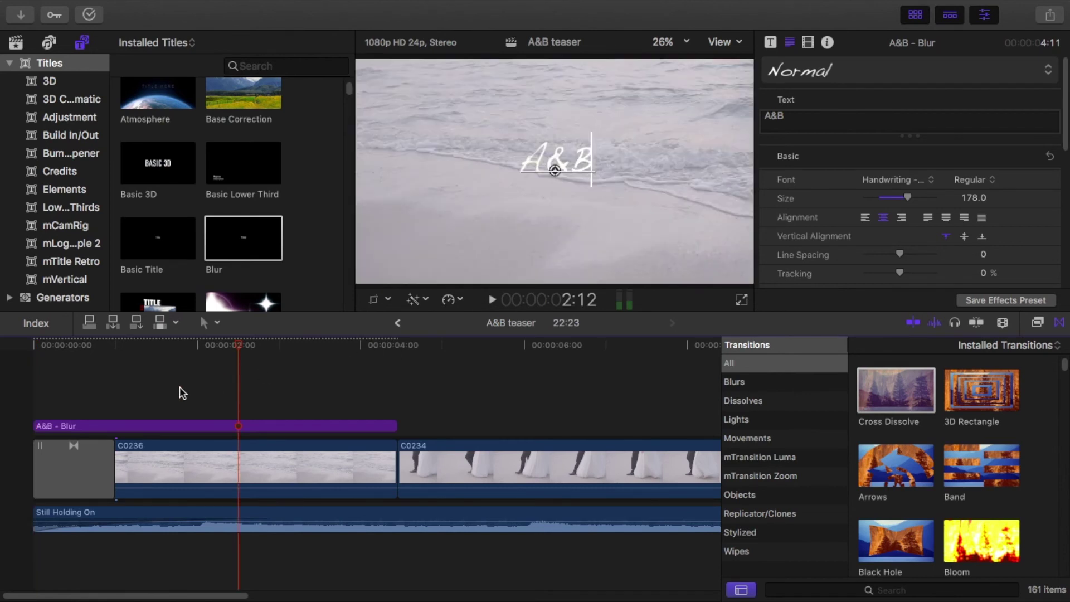
pyautogui.click(28, 388)
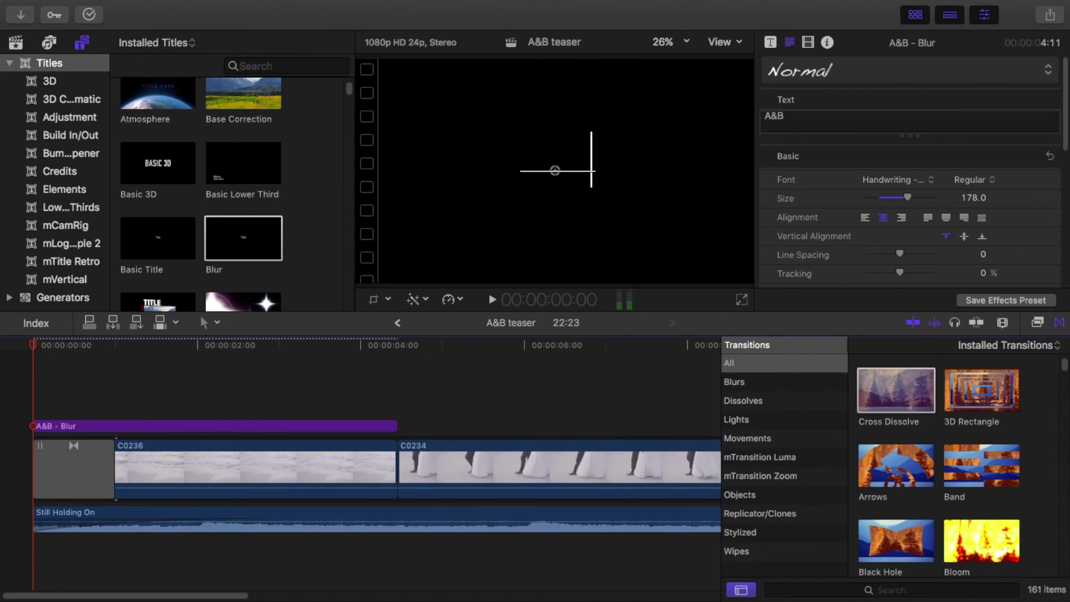
pyautogui.press('super+shift+f')
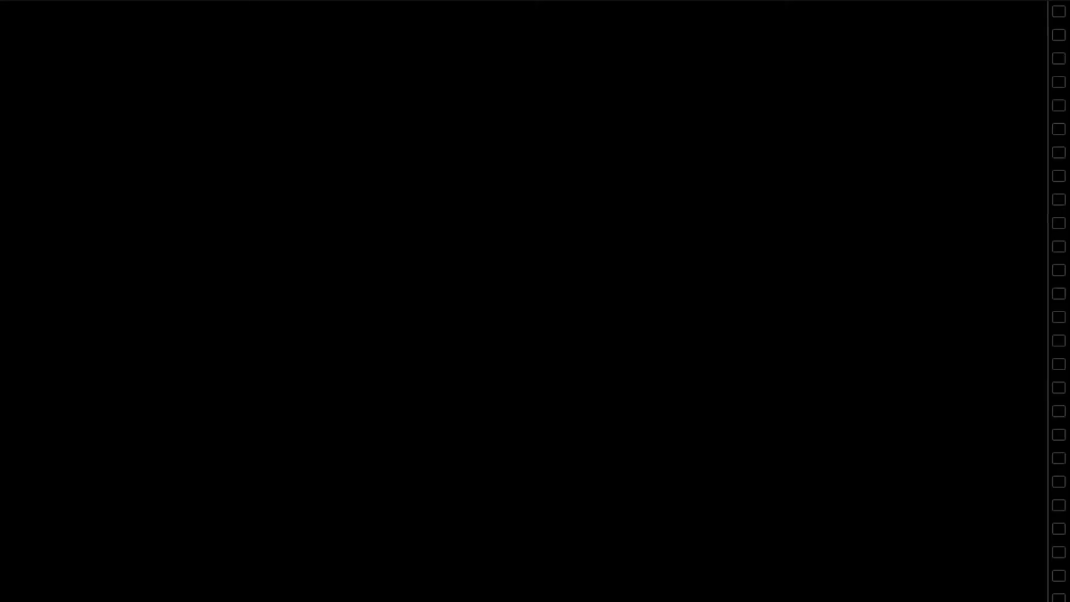
pyautogui.press('Escape')
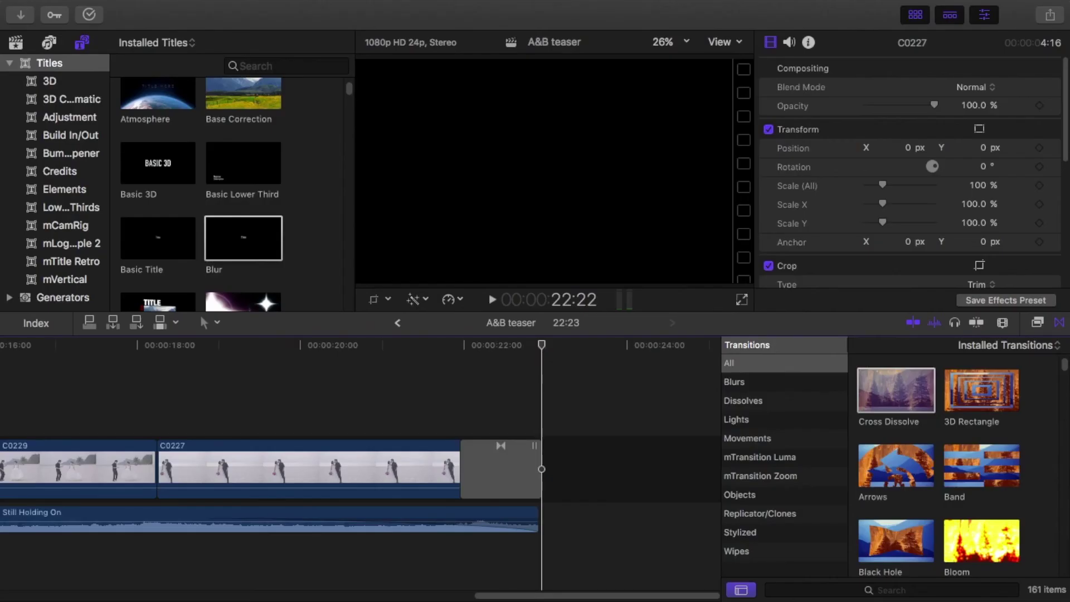
# - Open the BASIC EDIT project from the BASIC EDIT event and play it full screen from the beginning
pyautogui.click(15, 43)
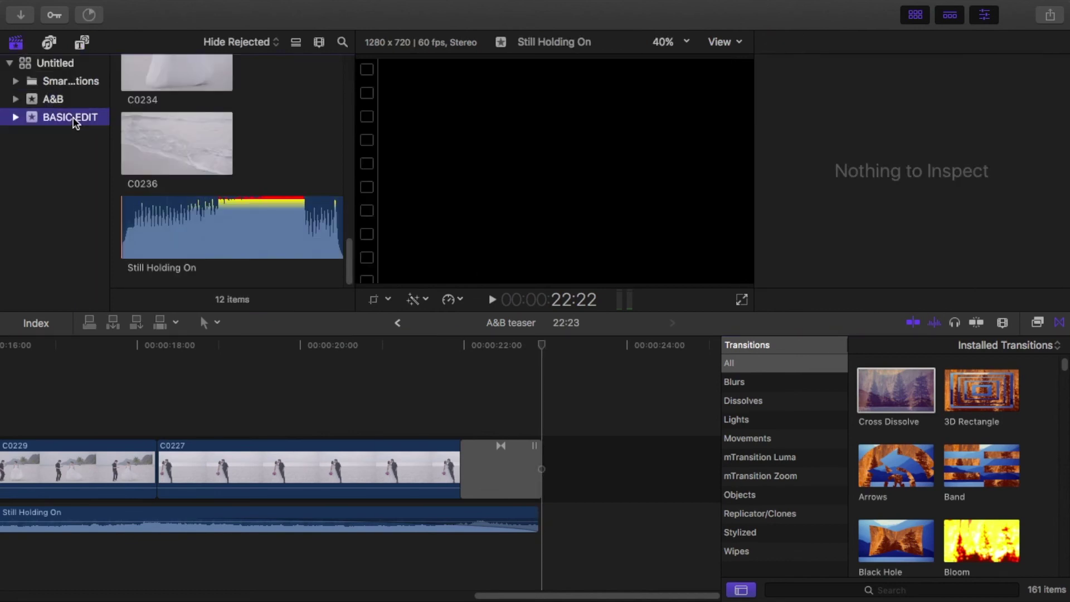
pyautogui.scroll(10, 182, 155)
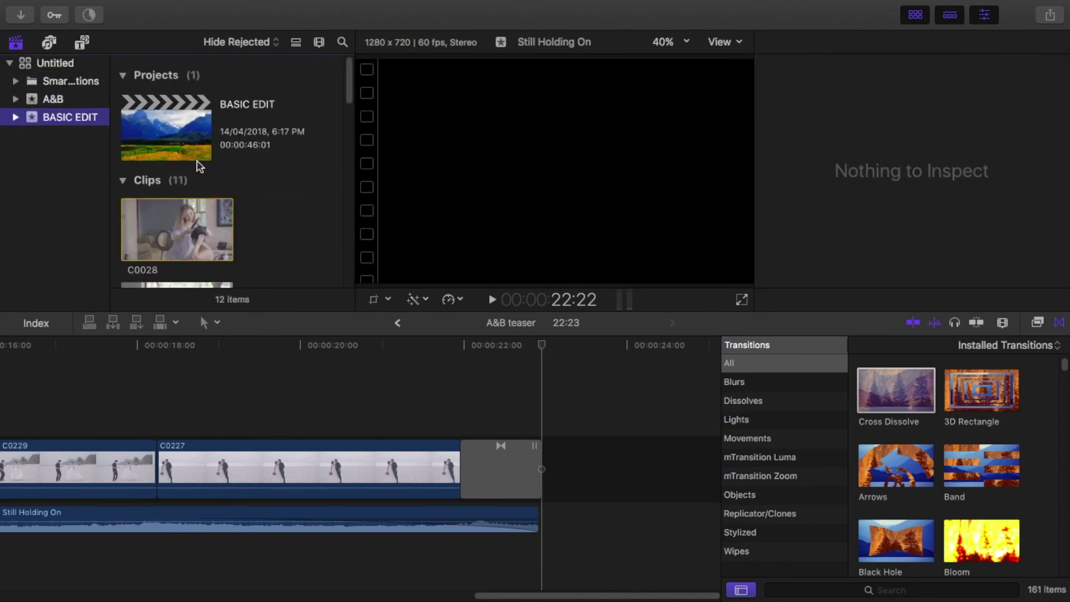
pyautogui.doubleClick(161, 134)
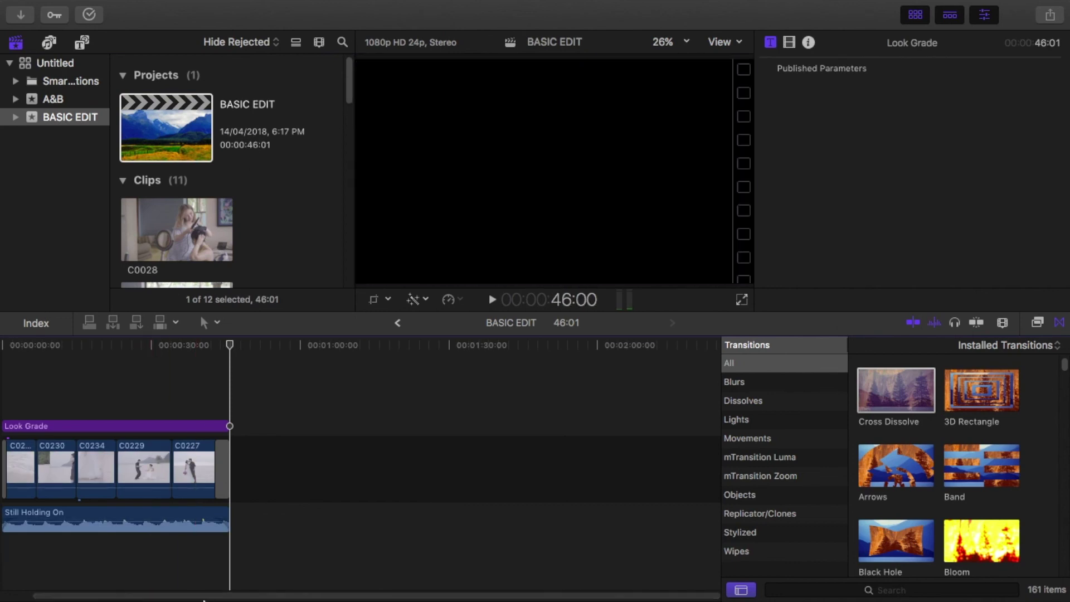
pyautogui.hscroll(-2, 83, 552)
pyautogui.press('Home')
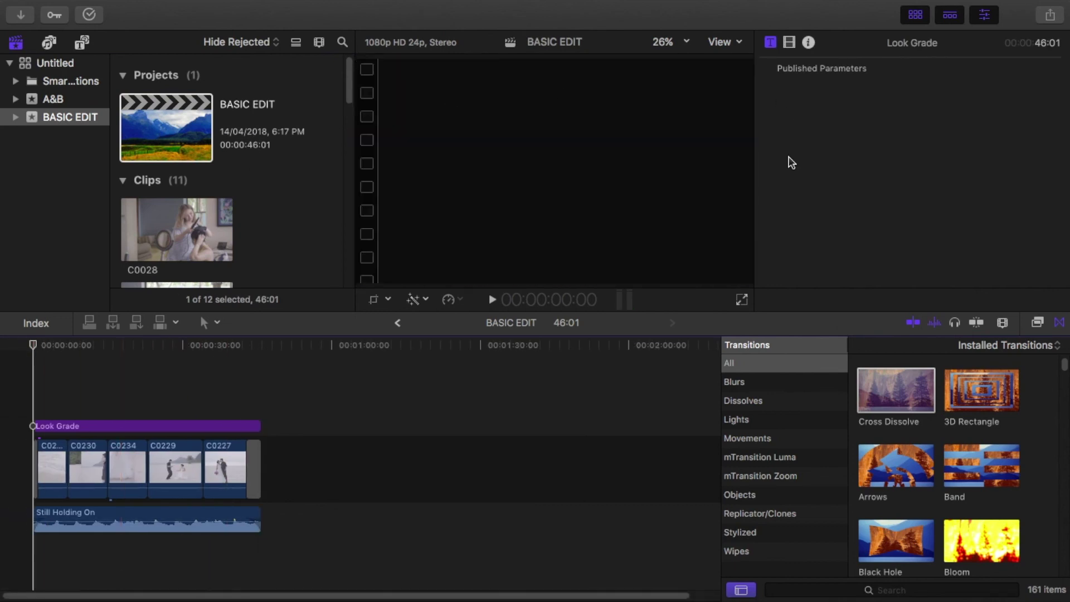
pyautogui.click(742, 299)
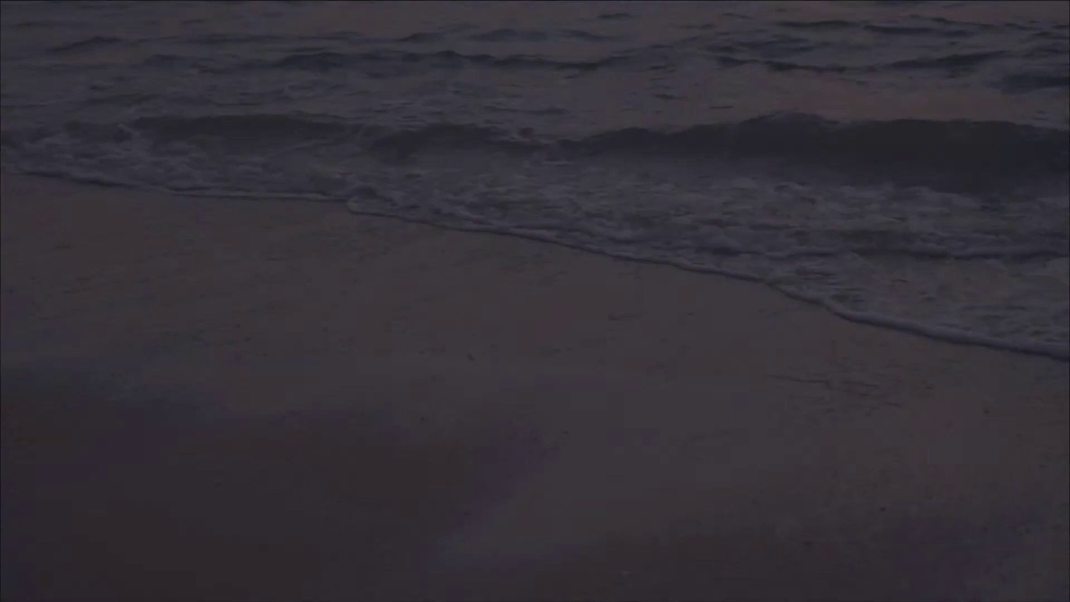